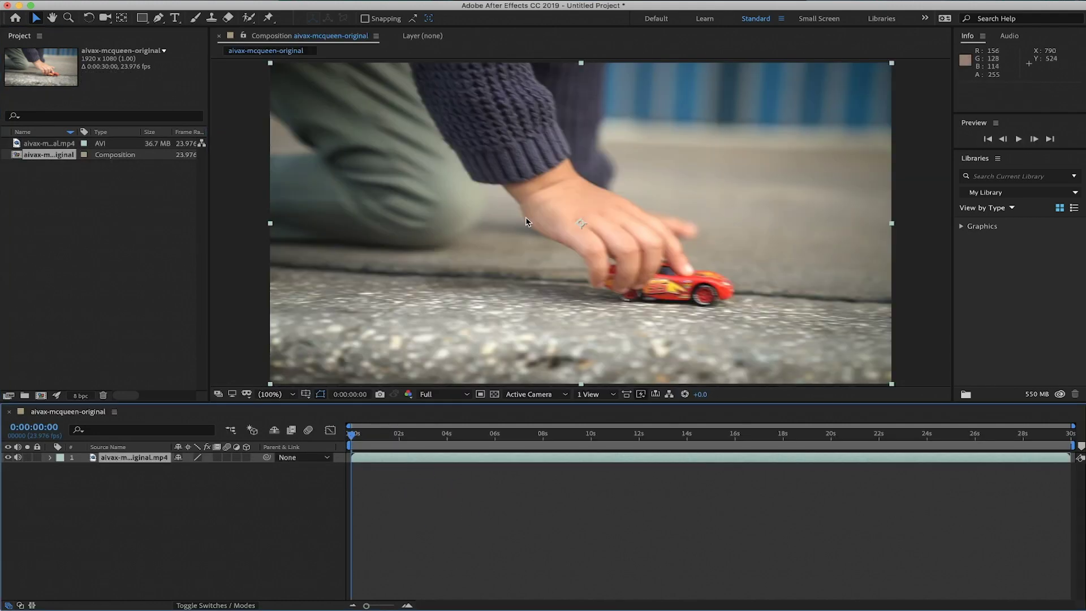
Deselect the footage layer and add the Paint and Brushes panels to the workspace
{"action": "left_click", "coordinate": [363, 469]}
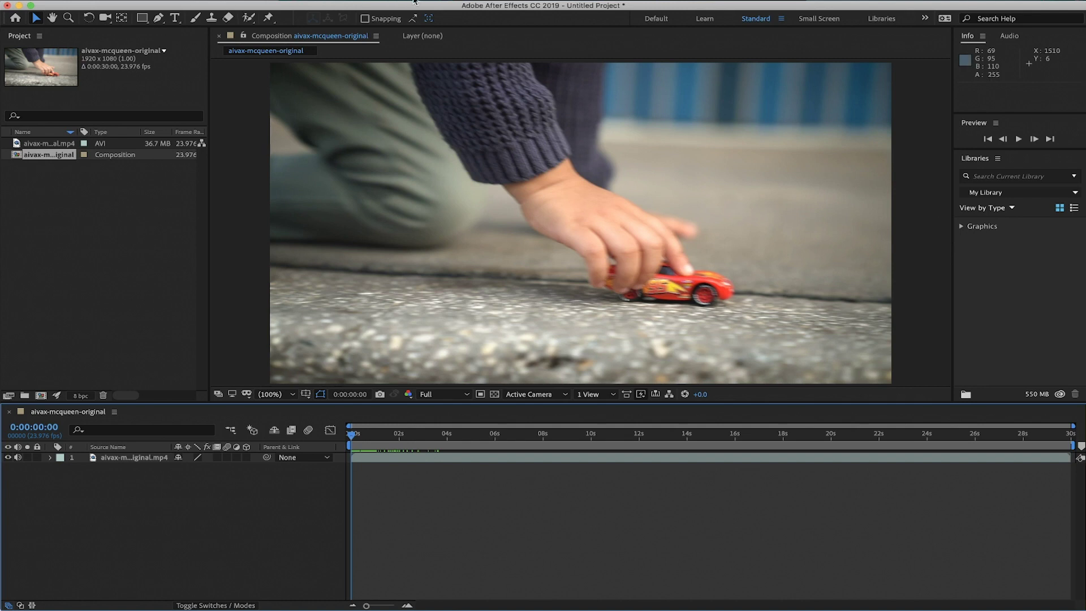
{"action": "left_click", "coordinate": [411, 1]}
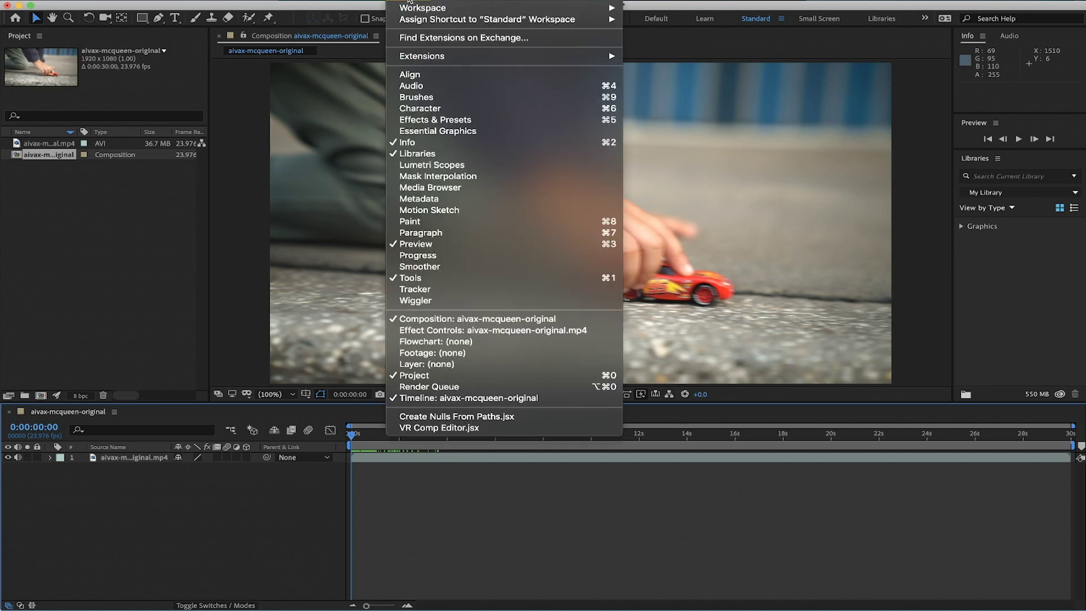
{"action": "left_click", "coordinate": [428, 224]}
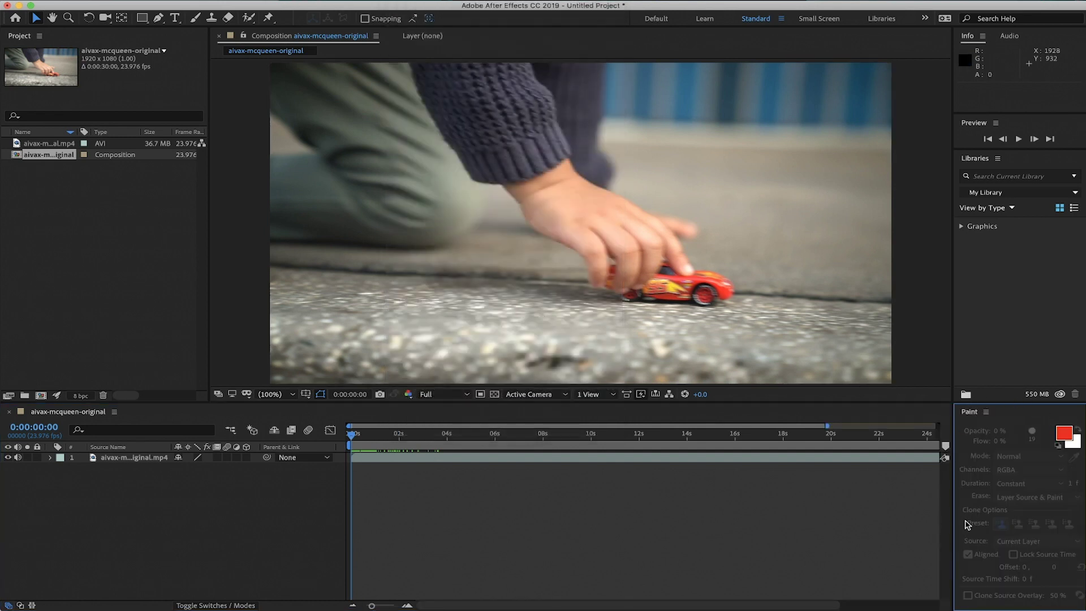
{"action": "left_click", "coordinate": [411, 1]}
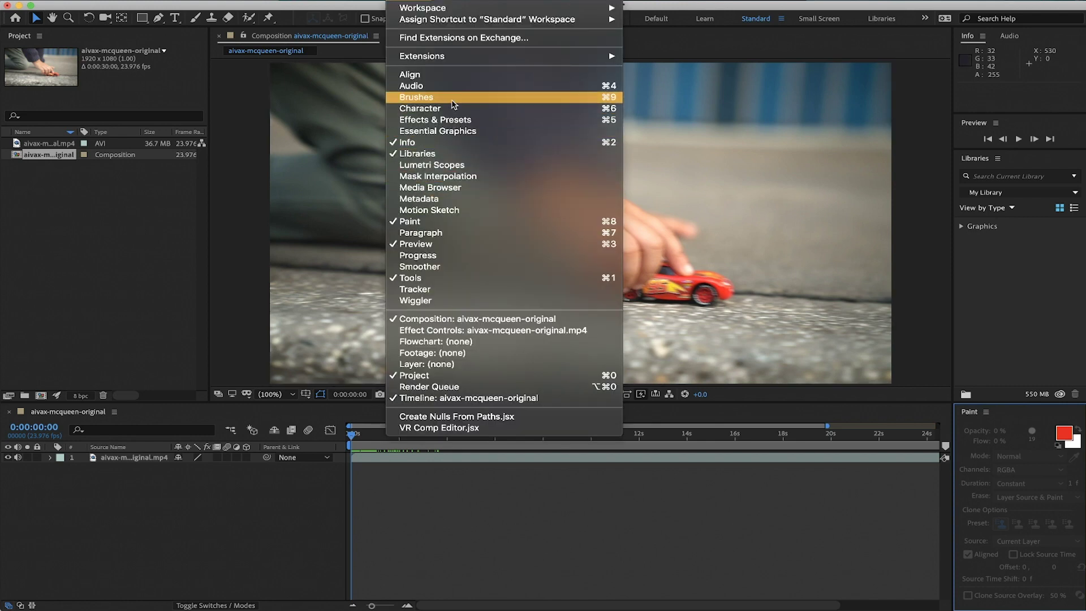
{"action": "left_click", "coordinate": [453, 104]}
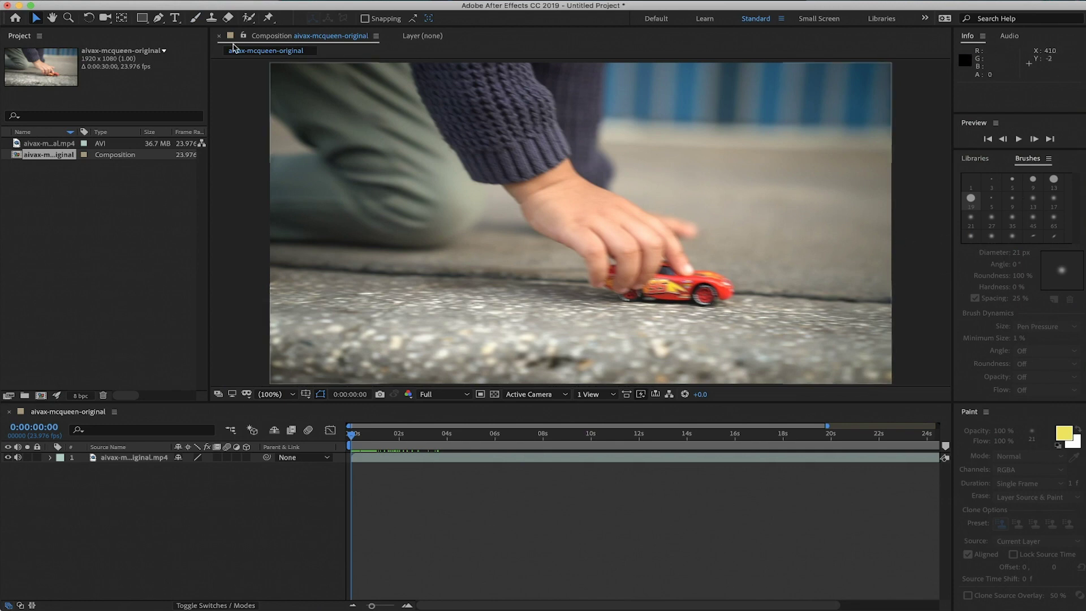
Activate the Brush tool and browse the available brush tip presets
{"action": "left_click", "coordinate": [195, 19]}
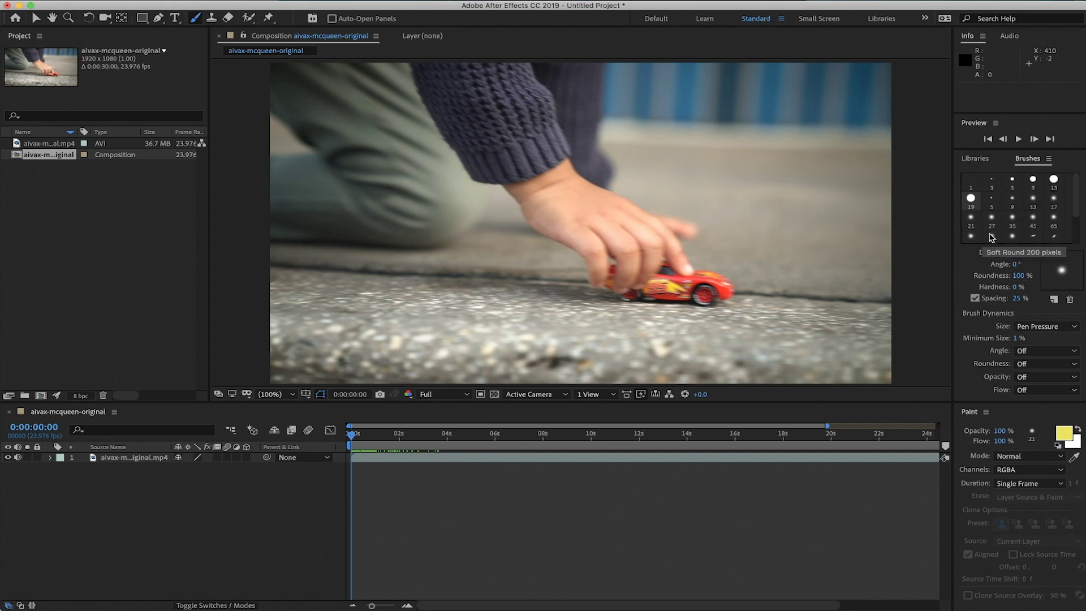
{"action": "left_click_drag", "start_coordinate": [1076, 195], "coordinate": [1081, 235]}
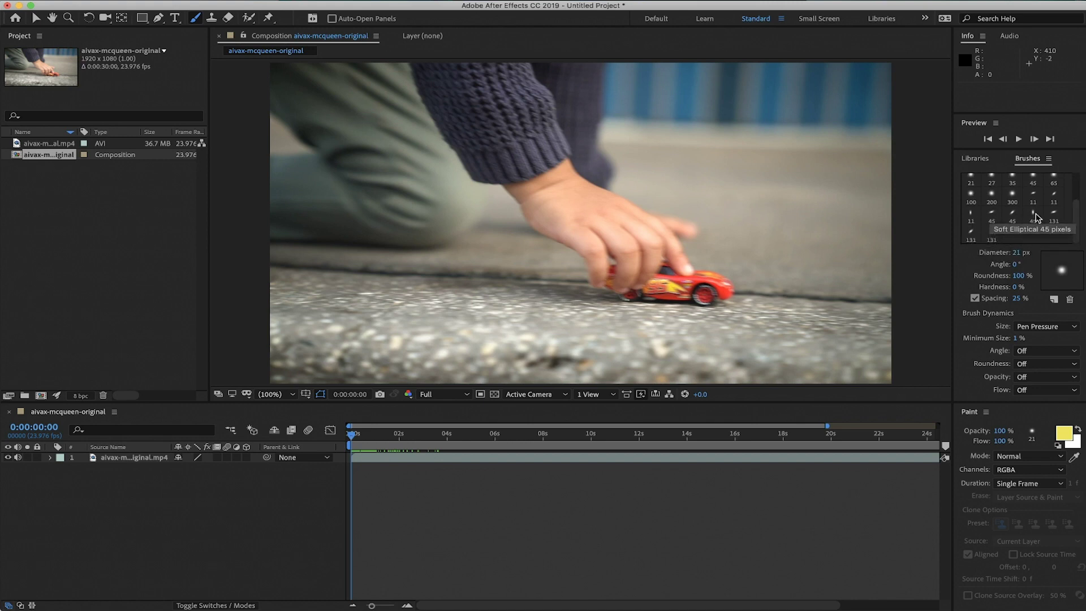
{"action": "scroll", "coordinate": [1071, 210], "scroll_direction": "up", "scroll_amount": 3}
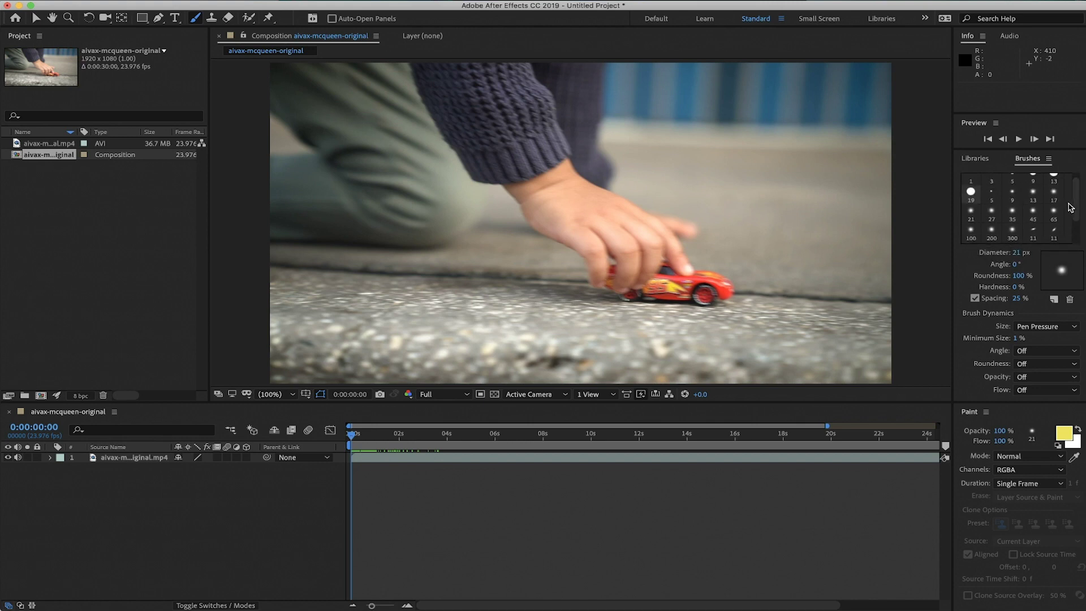
{"action": "scroll", "coordinate": [1029, 221], "scroll_direction": "up", "scroll_amount": 1}
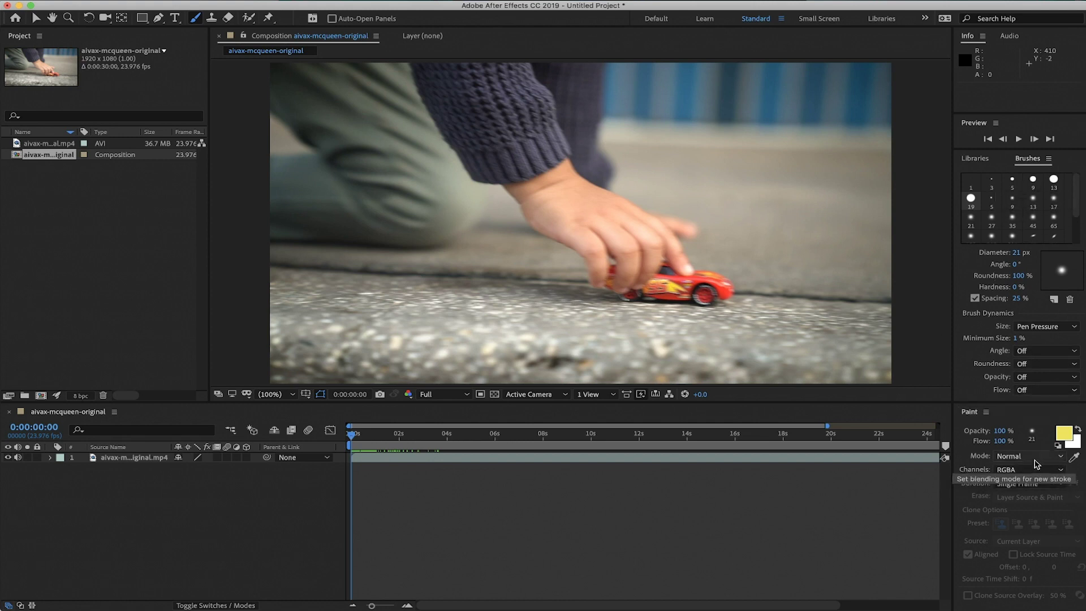
Try the Constant paint duration and switch it back to Single Frame
{"action": "left_click", "coordinate": [1025, 487]}
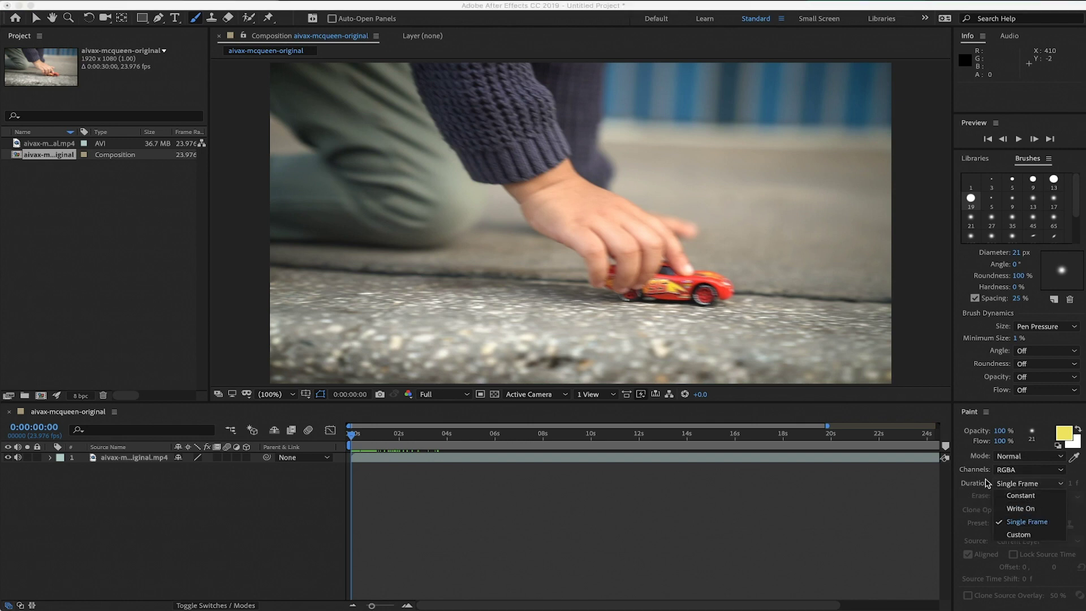
{"action": "left_click", "coordinate": [1025, 496]}
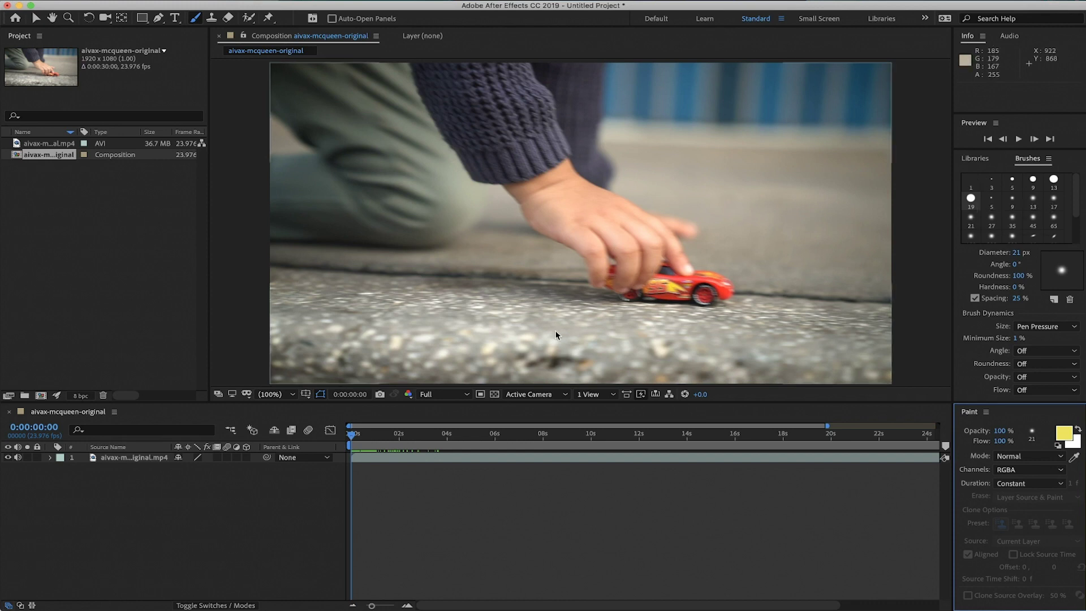
{"action": "left_click_drag", "start_coordinate": [351, 437], "coordinate": [310, 448]}
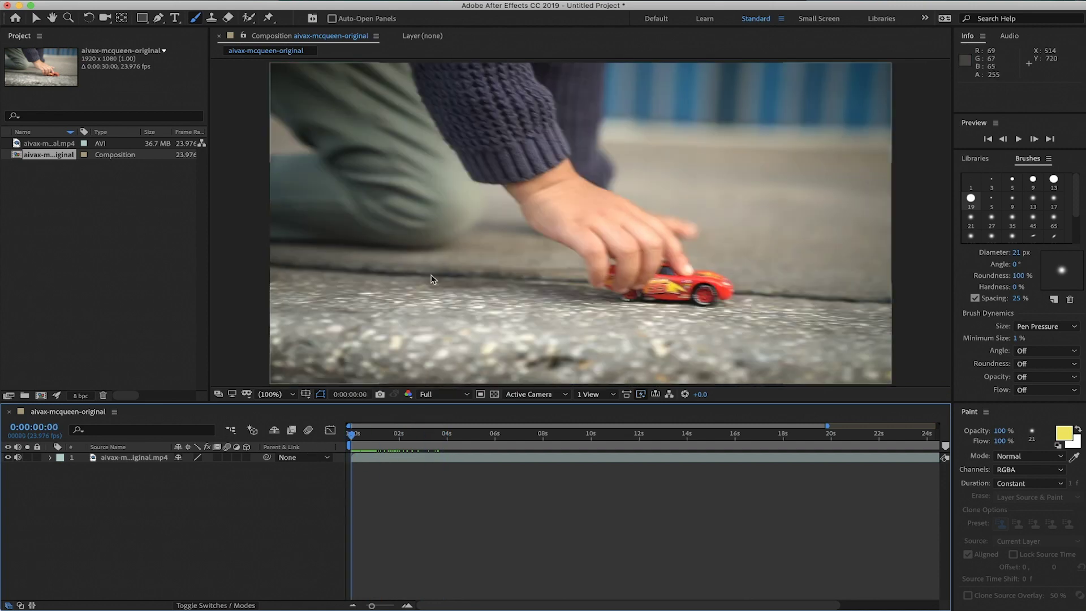
{"action": "left_click", "coordinate": [1017, 483]}
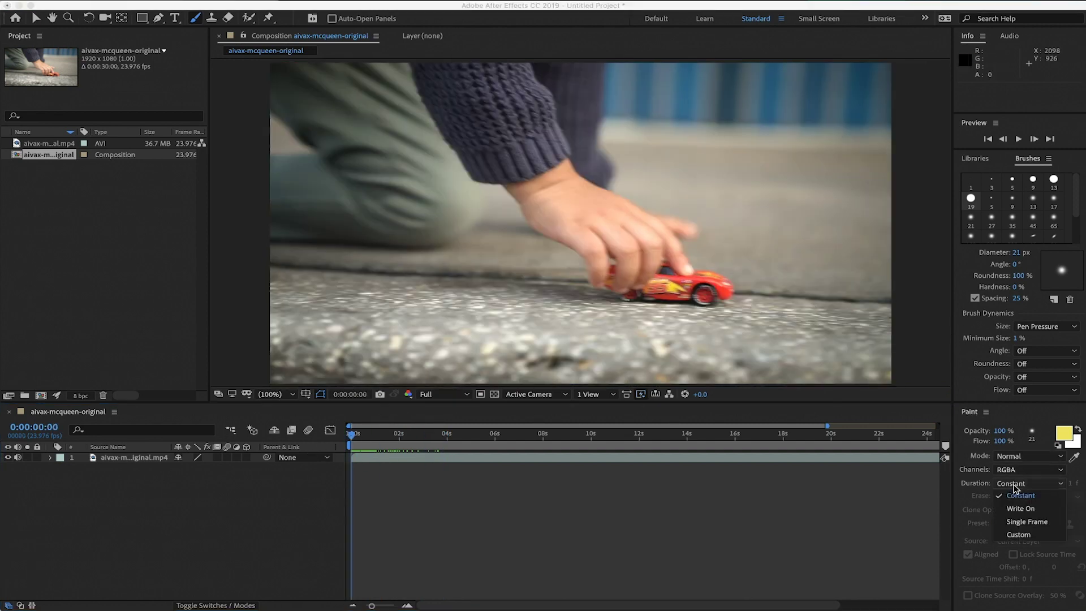
{"action": "left_click", "coordinate": [1046, 522]}
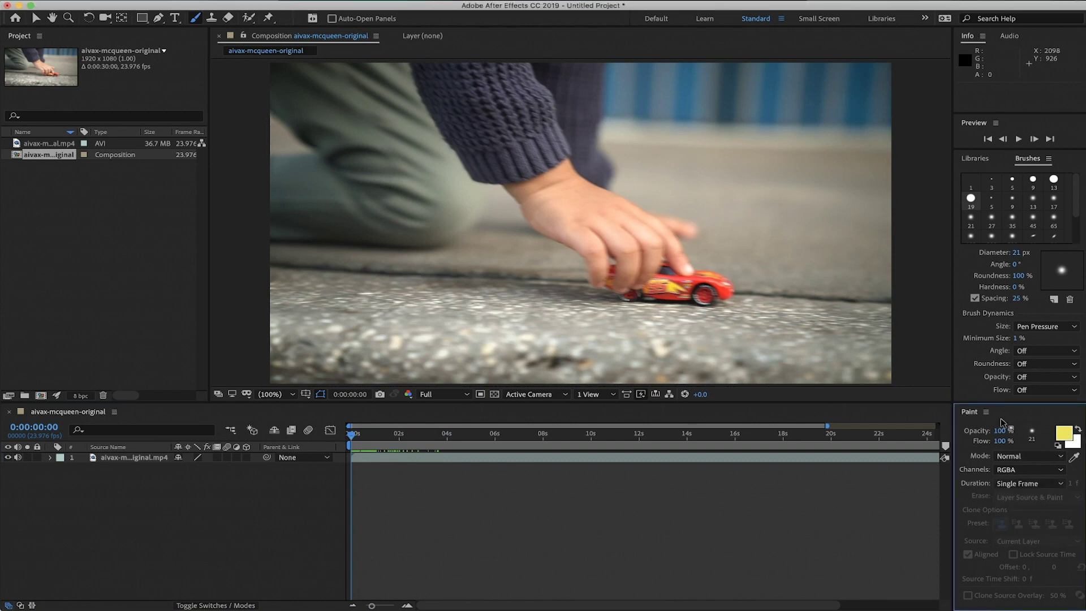
Inspect the paint foreground color and keep the yellow EFE53A
{"action": "left_click", "coordinate": [1070, 437]}
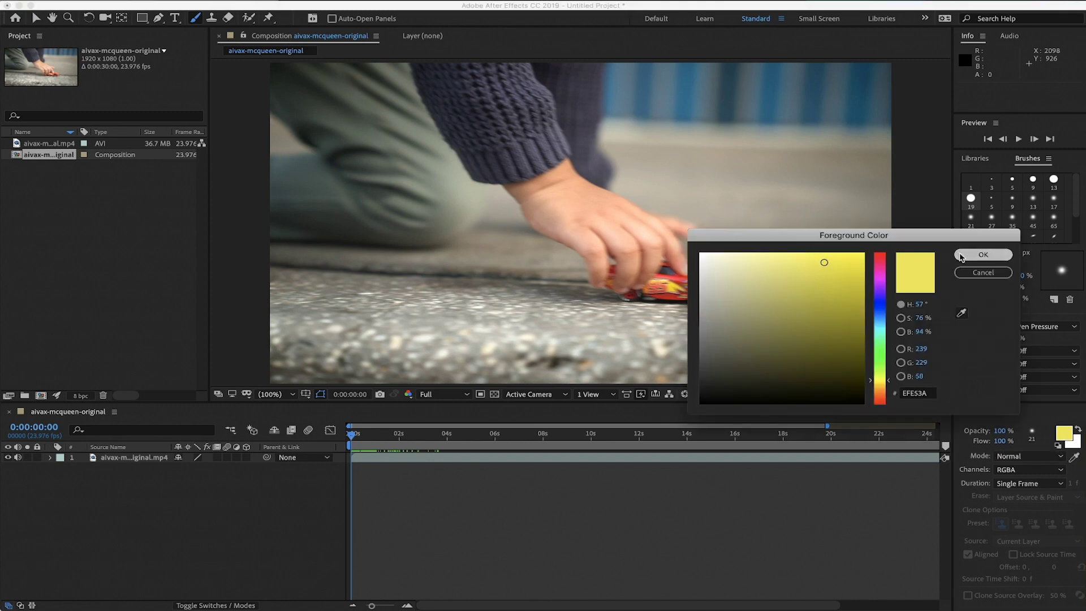
{"action": "left_click", "coordinate": [983, 254]}
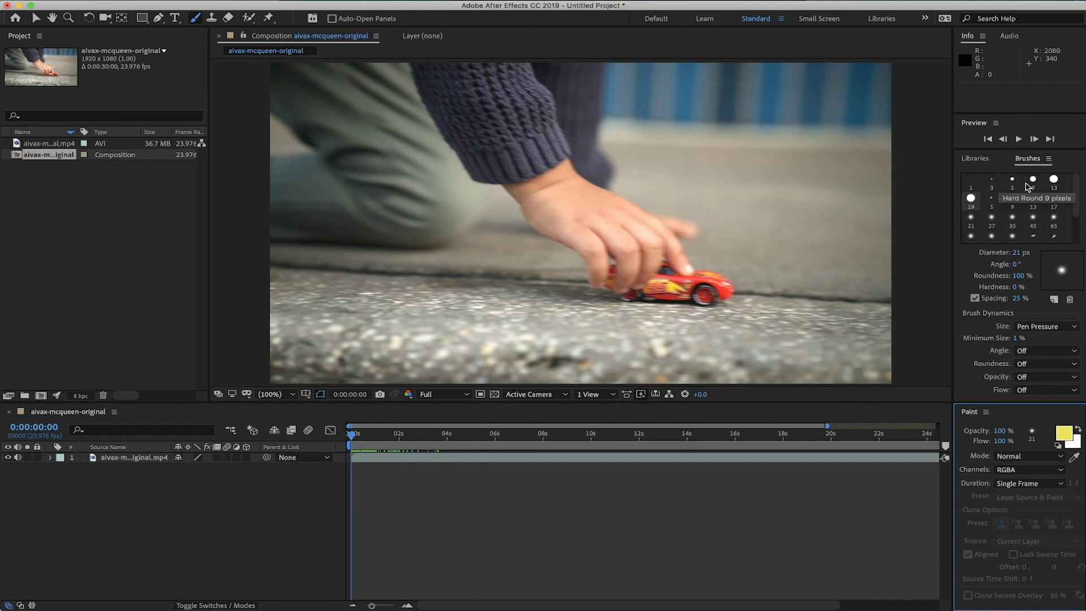
{"action": "left_click", "coordinate": [934, 237]}
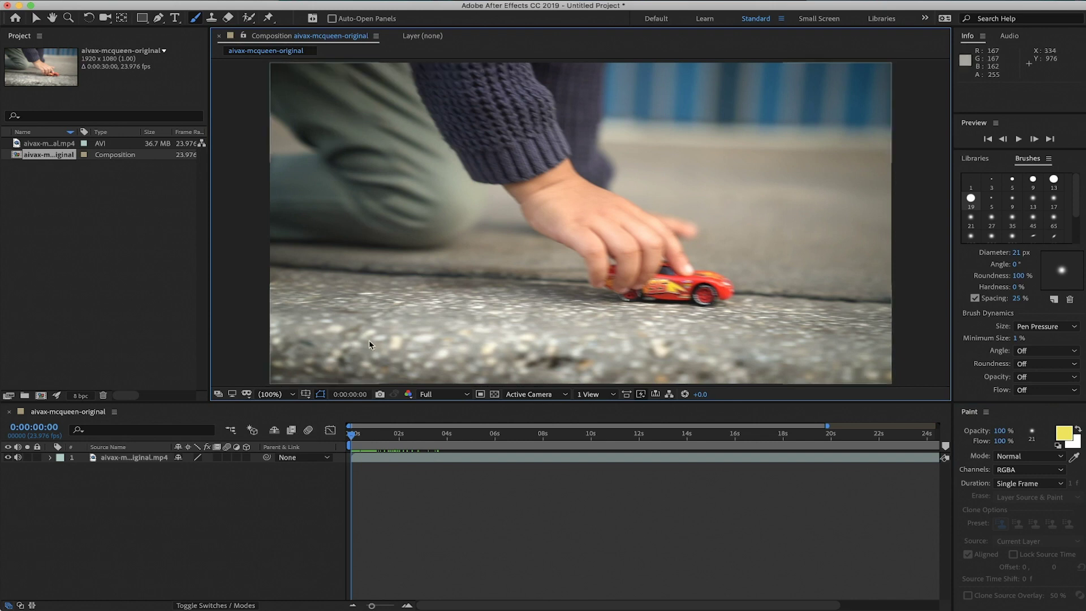
Open the aivax-mcqueen-original.mp4 footage in its own layer view, ready for painting
{"action": "double_click", "coordinate": [337, 157]}
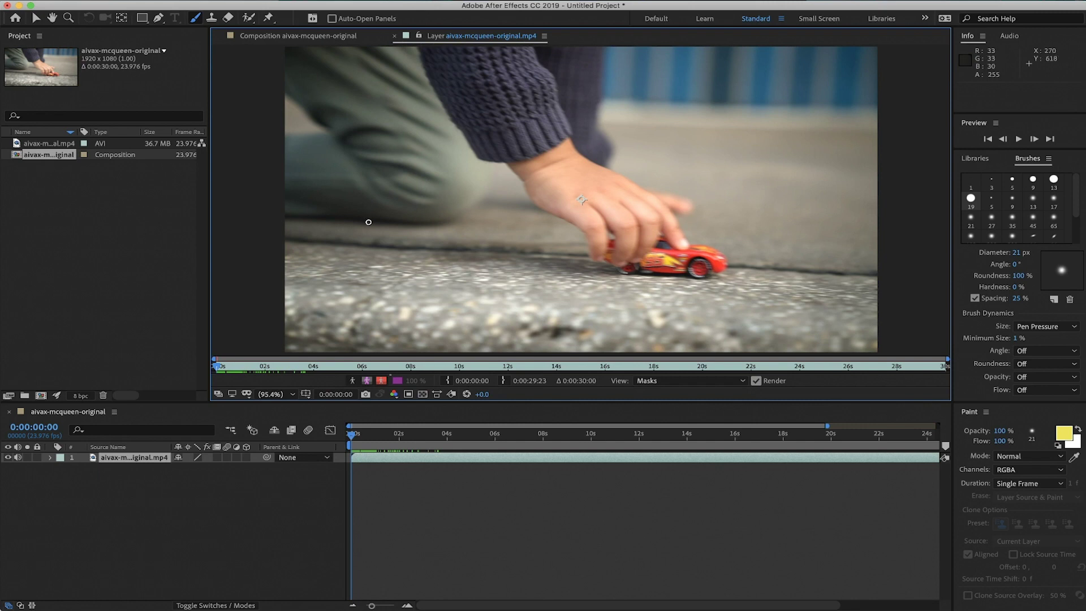
{"action": "left_click", "coordinate": [342, 37]}
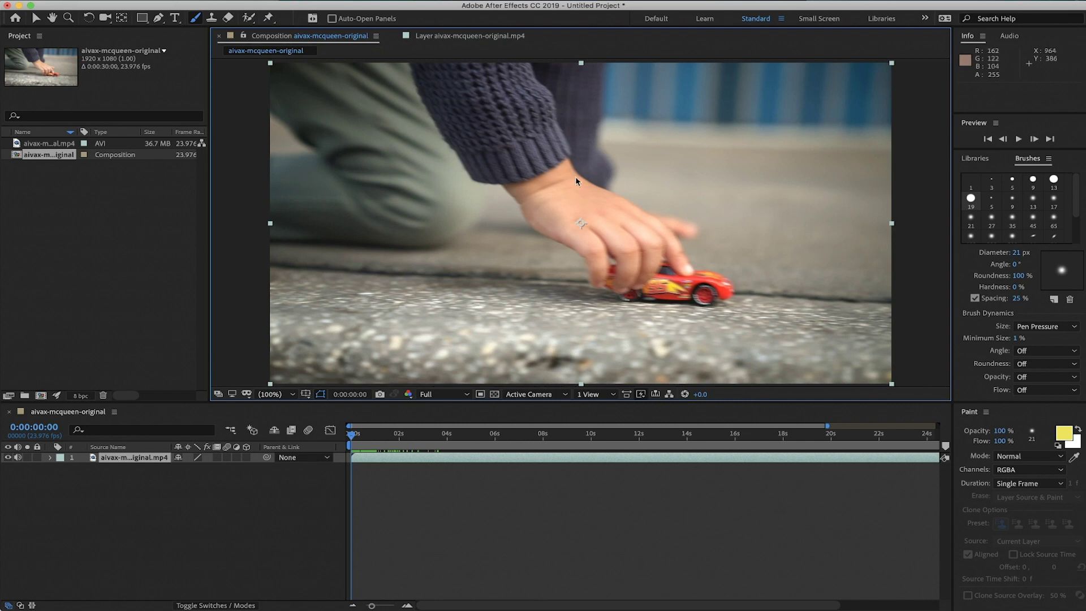
{"action": "left_click", "coordinate": [464, 37]}
Try a looping yellow brush stroke across the wrist and undo it
{"action": "mouse_move", "coordinate": [475, 173]}
{"action": "left_mouse_down"}
{"action": "mouse_move", "coordinate": [562, 146]}
{"action": "mouse_move", "coordinate": [666, 150]}
{"action": "left_mouse_up"}
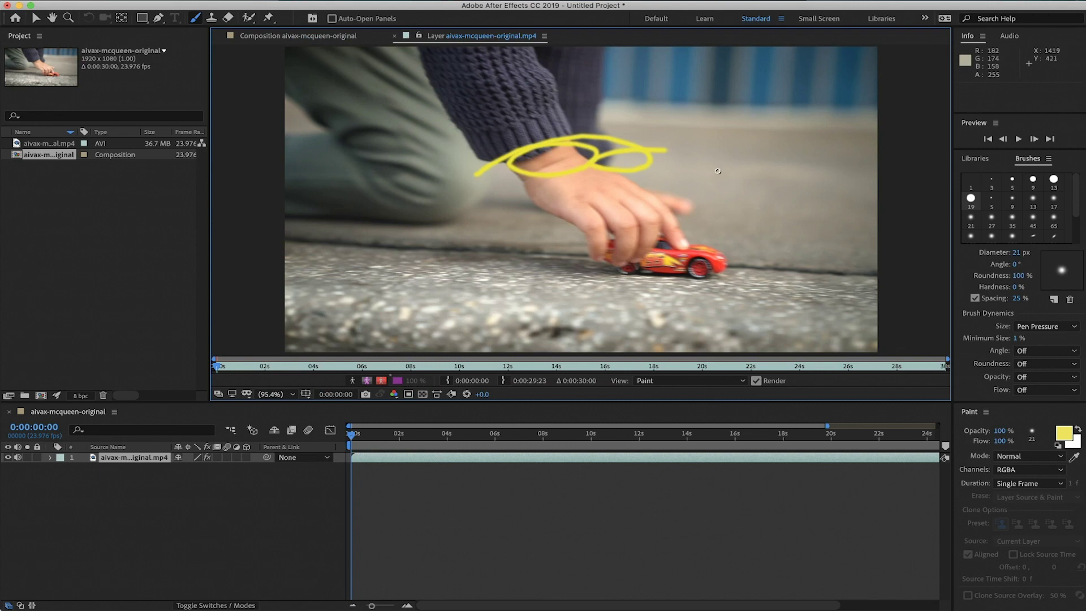
{"action": "key", "text": "super+z"}
Expand the footage layer's effects in the timeline to reveal its Paint properties
{"action": "left_click", "coordinate": [50, 459]}
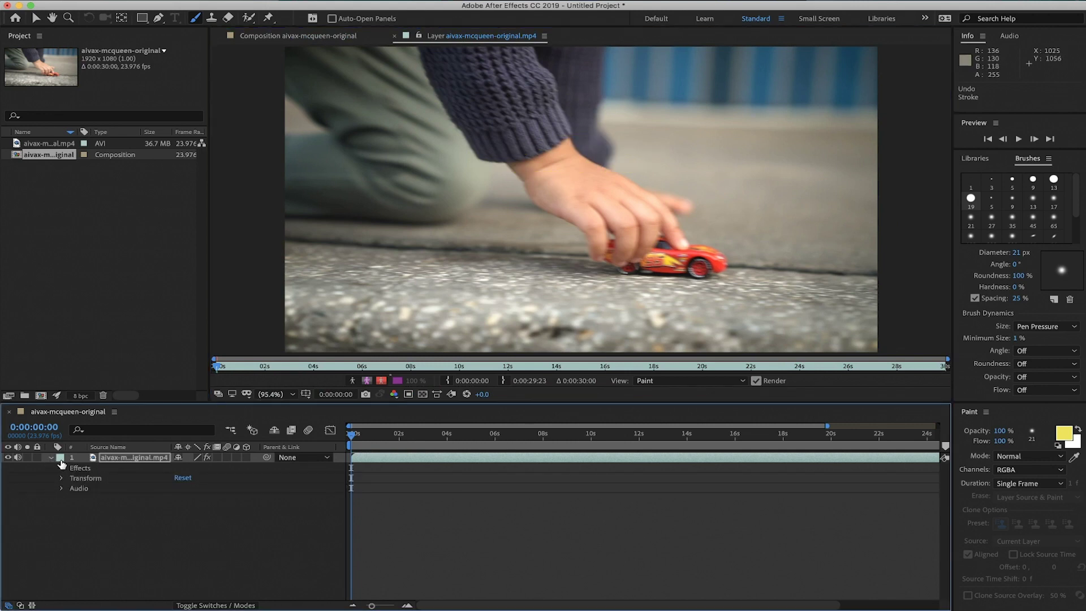
{"action": "left_click", "coordinate": [50, 459]}
{"action": "left_click", "coordinate": [50, 459]}
{"action": "left_click", "coordinate": [62, 469]}
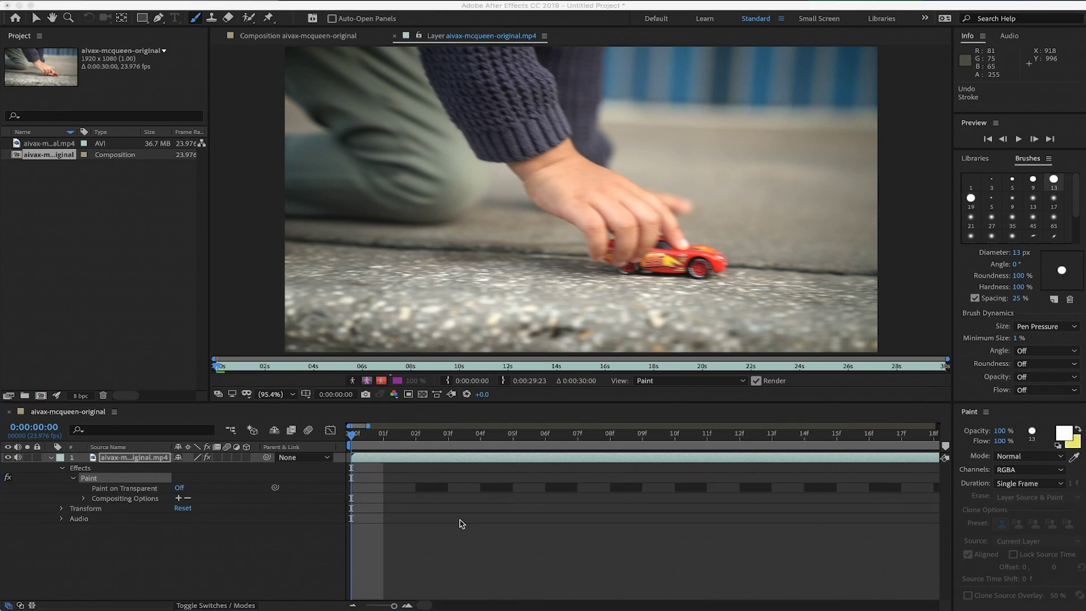
Try a white arrow and a dashed line across the frame at wrist height with the 13 px hard brush
{"action": "left_click", "coordinate": [884, 142]}
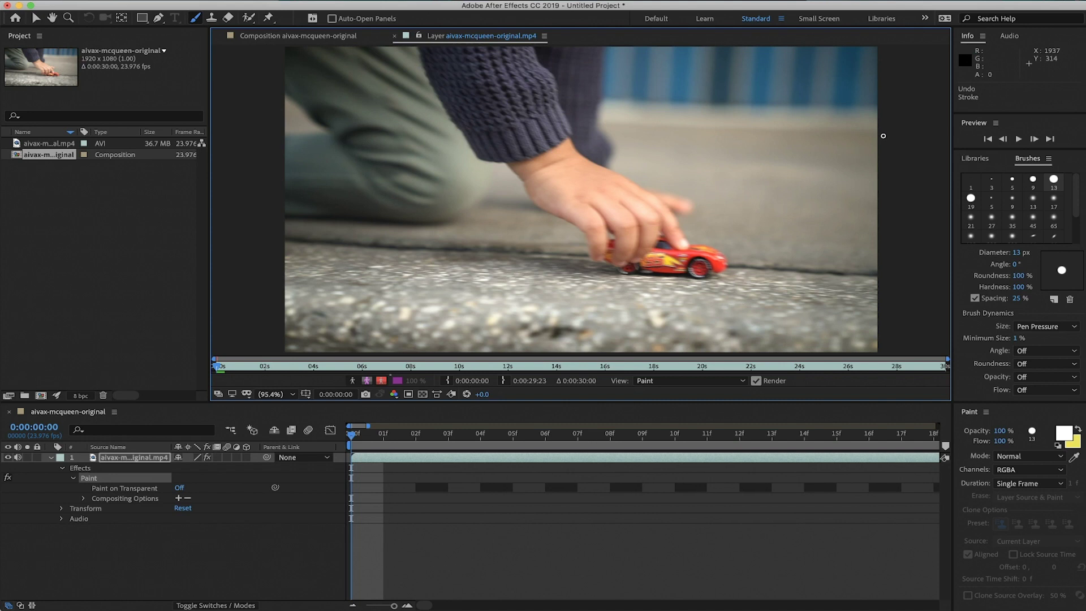
{"action": "mouse_move", "coordinate": [887, 152]}
{"action": "left_mouse_down"}
{"action": "mouse_move", "coordinate": [801, 164]}
{"action": "mouse_move", "coordinate": [809, 150]}
{"action": "mouse_move", "coordinate": [796, 162]}
{"action": "mouse_move", "coordinate": [821, 173]}
{"action": "mouse_move", "coordinate": [474, 166]}
{"action": "left_mouse_up"}
{"action": "left_click", "coordinate": [713, 153]}
{"action": "left_click_drag", "start_coordinate": [407, 168], "coordinate": [286, 167]}
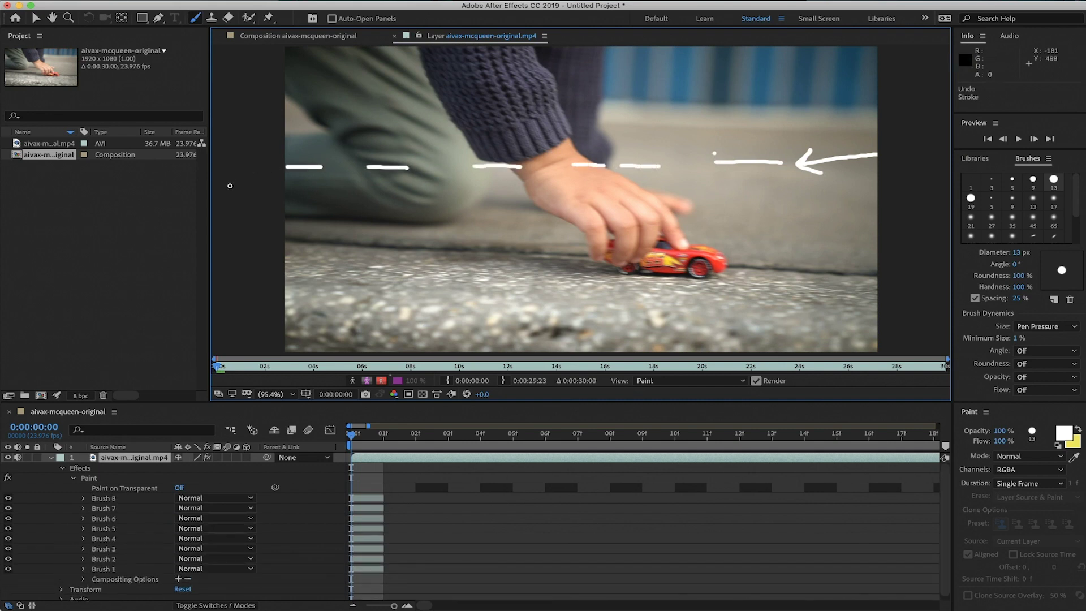
Undo all the white arrow and dash strokes
{"action": "key", "text": "super+z"}
{"action": "key", "text": "super+z"}
{"action": "key", "text": "super+z"}
{"action": "key", "text": "super+z"}
{"action": "key", "text": "super+z"}
{"action": "key", "text": "super+z"}
{"action": "key", "text": "super+z"}
{"action": "key", "text": "super+z"}
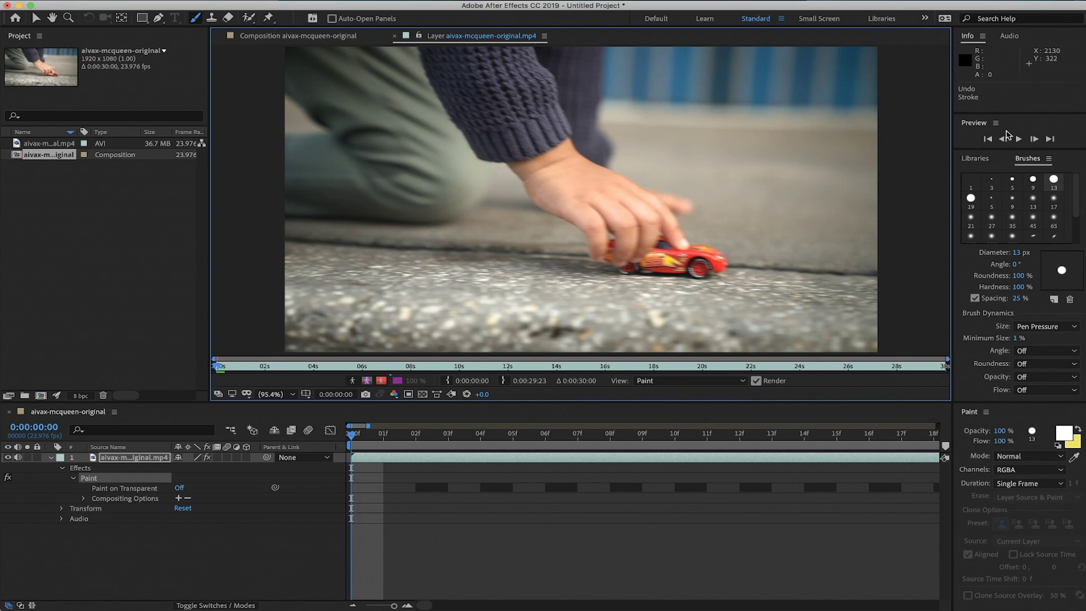
Paint a white cloud-shaped outline at the right edge of the footage on the first frame
{"action": "mouse_move", "coordinate": [879, 132]}
{"action": "left_mouse_down"}
{"action": "mouse_move", "coordinate": [859, 148]}
{"action": "mouse_move", "coordinate": [846, 183]}
{"action": "mouse_move", "coordinate": [880, 198]}
{"action": "left_mouse_up"}
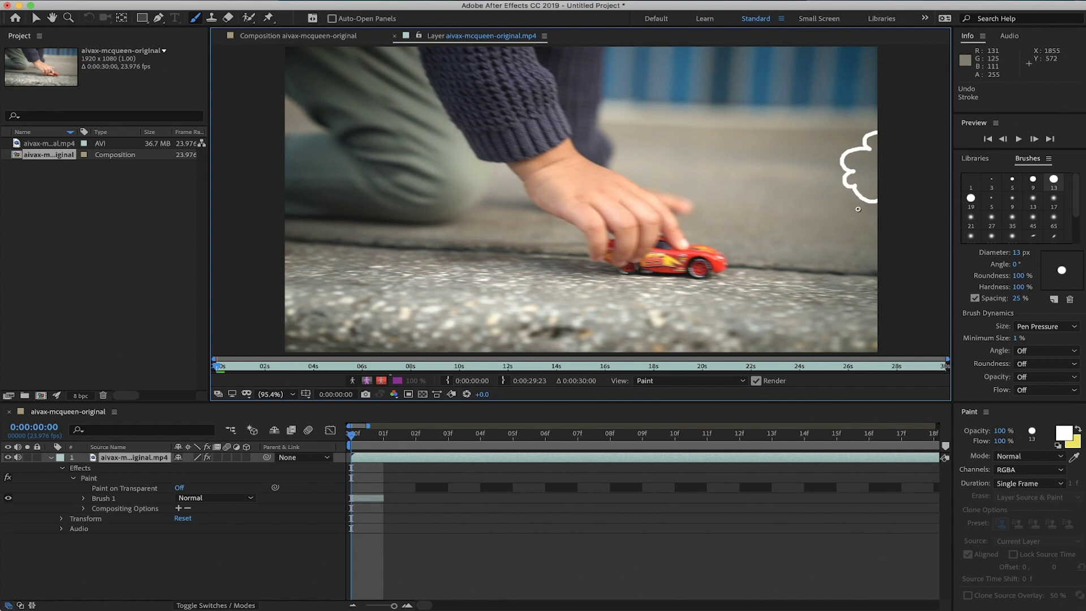
Try a larger white cloud outline on the second frame, compare it with the first frame, and undo it
{"action": "key", "text": "Page_Down"}
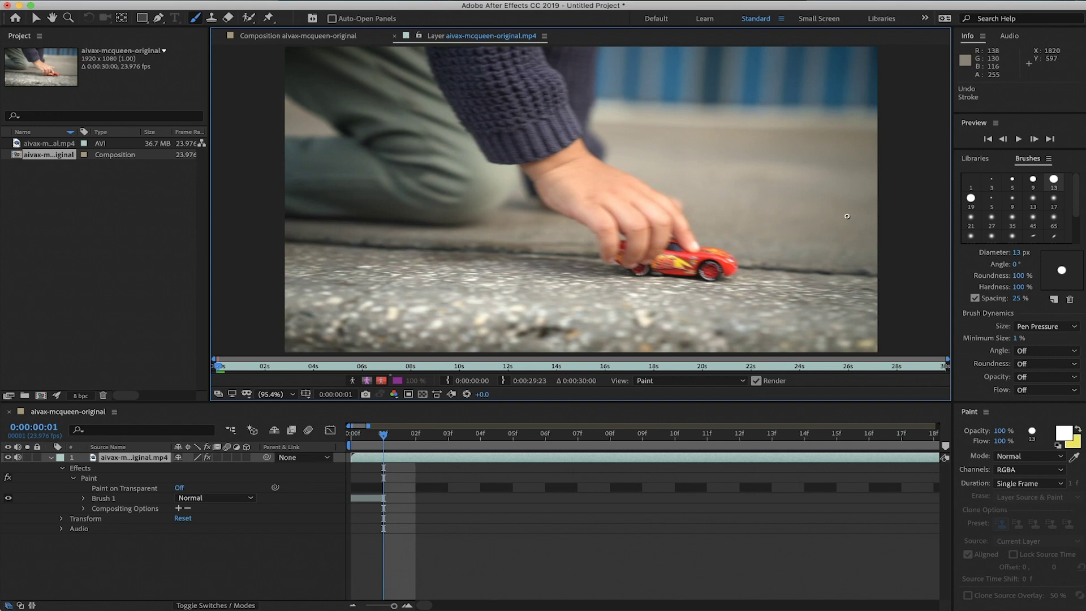
{"action": "left_click", "coordinate": [394, 437]}
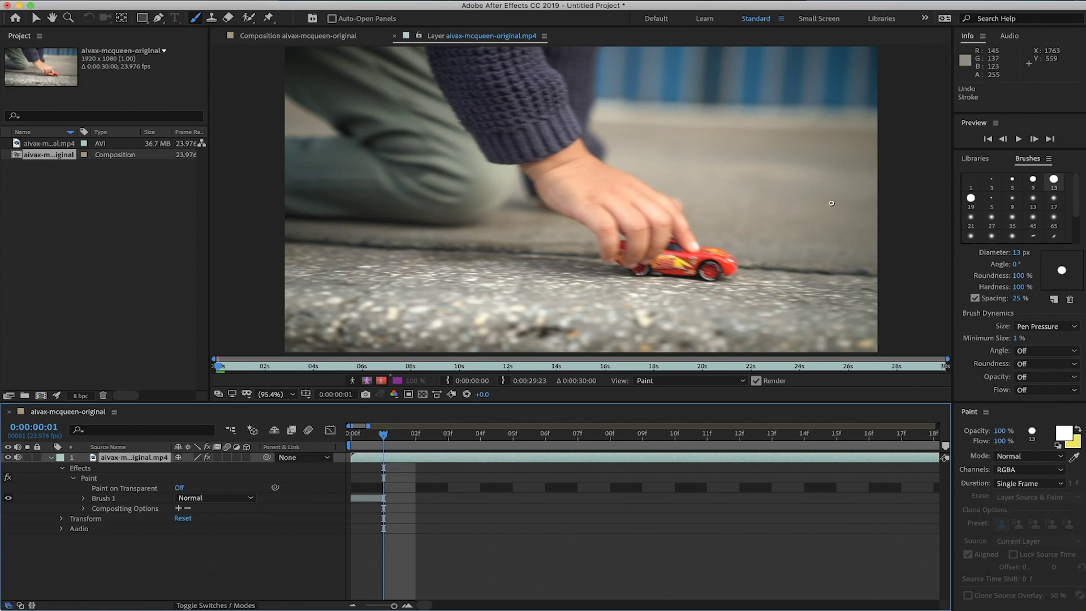
{"action": "mouse_move", "coordinate": [873, 143]}
{"action": "left_mouse_down"}
{"action": "mouse_move", "coordinate": [812, 210]}
{"action": "mouse_move", "coordinate": [877, 228]}
{"action": "left_mouse_up"}
{"action": "left_click_drag", "start_coordinate": [383, 436], "coordinate": [367, 440]}
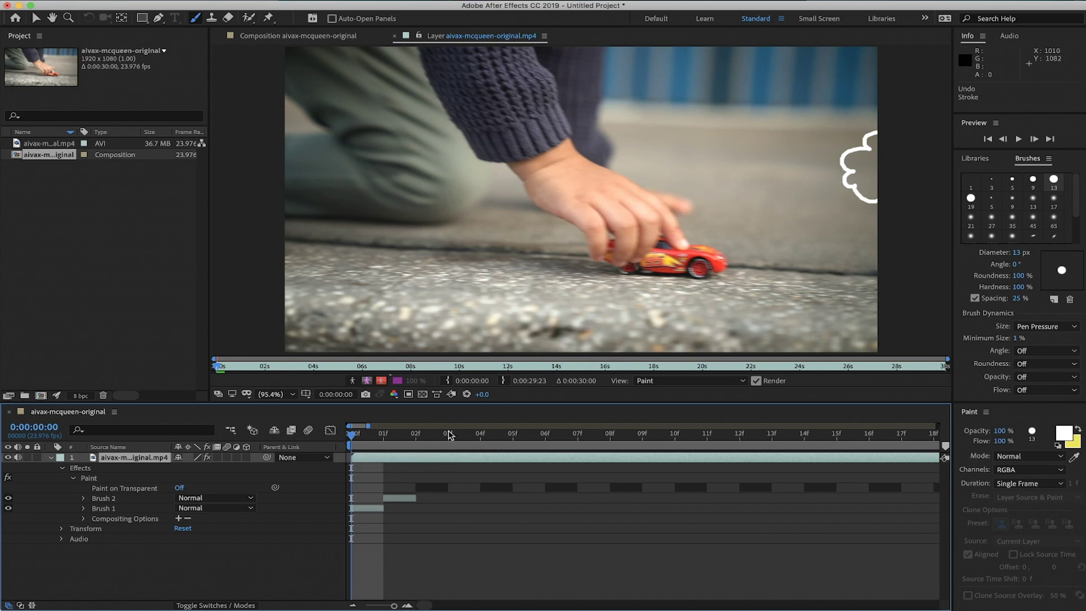
{"action": "left_click", "coordinate": [368, 438]}
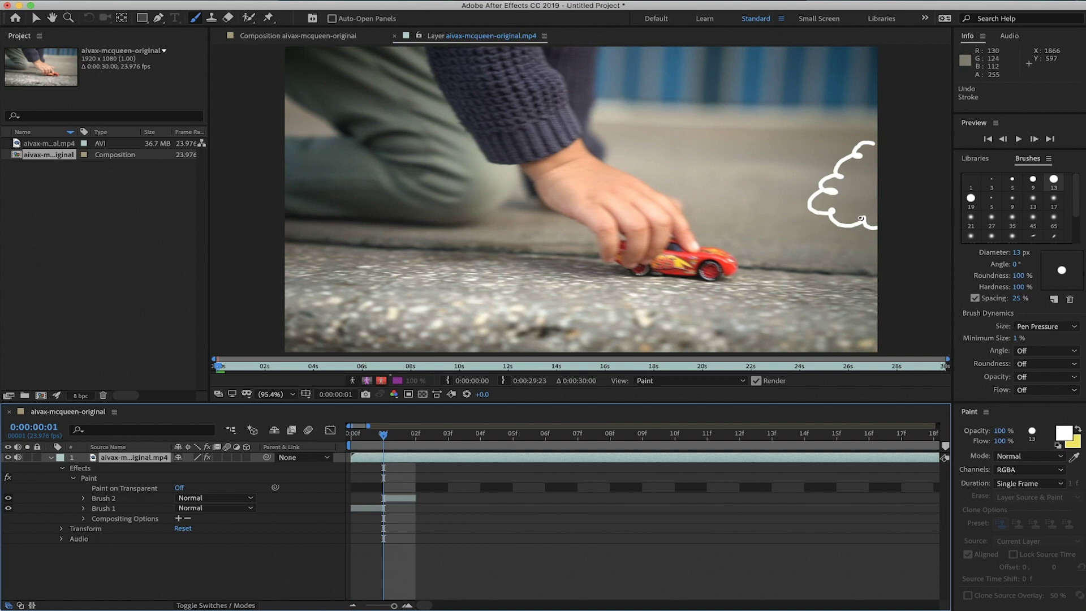
{"action": "key", "text": "ctrl+z"}
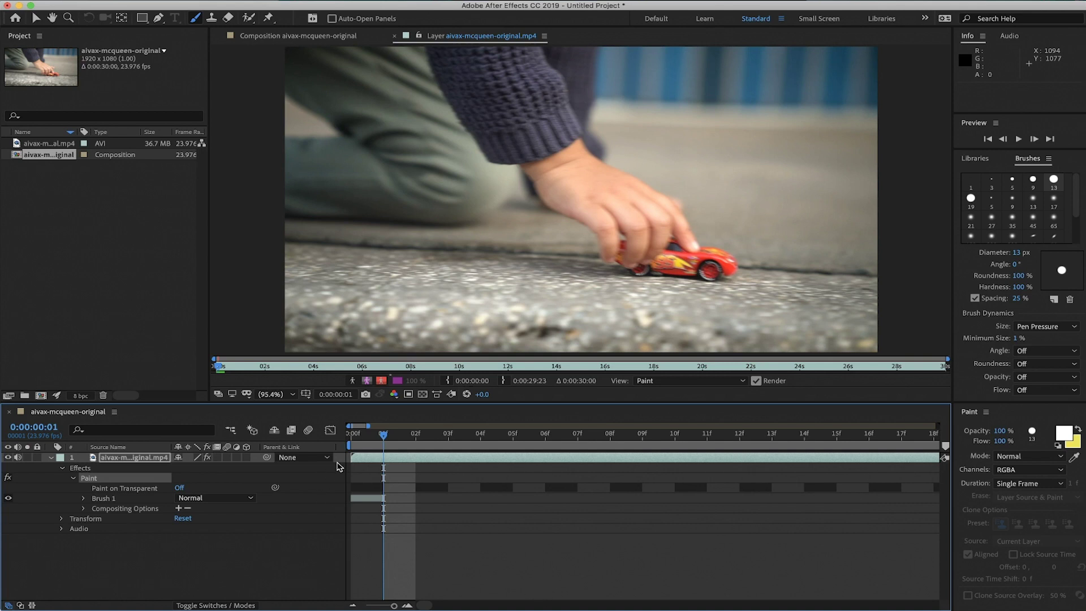
Duplicate the Brush 1 stroke and shift the copy to start on the second frame, at 01f
{"action": "left_click", "coordinate": [366, 498]}
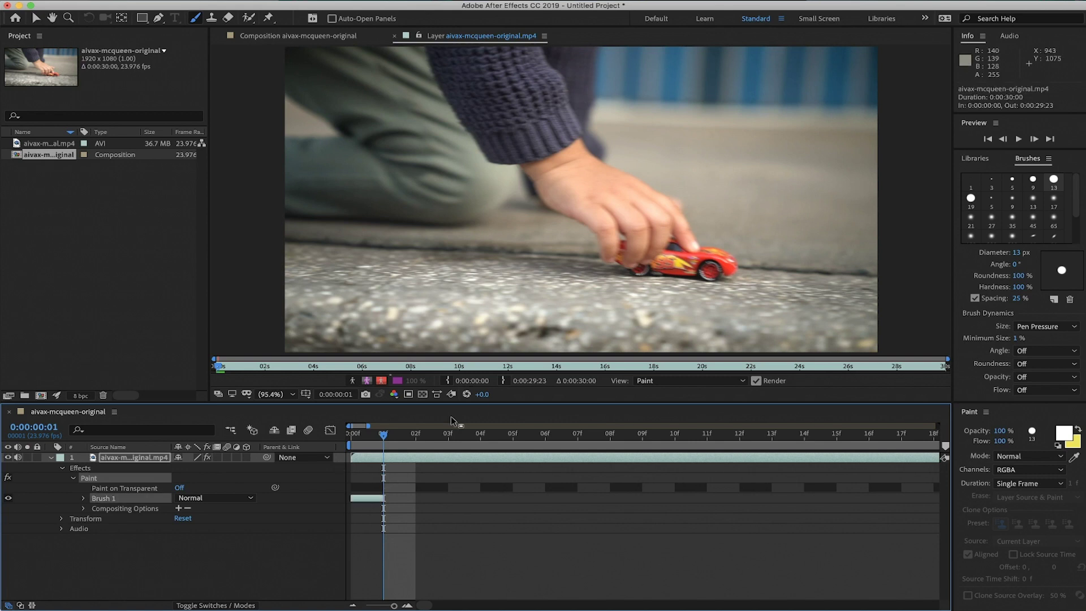
{"action": "left_click_drag", "start_coordinate": [379, 436], "coordinate": [363, 439]}
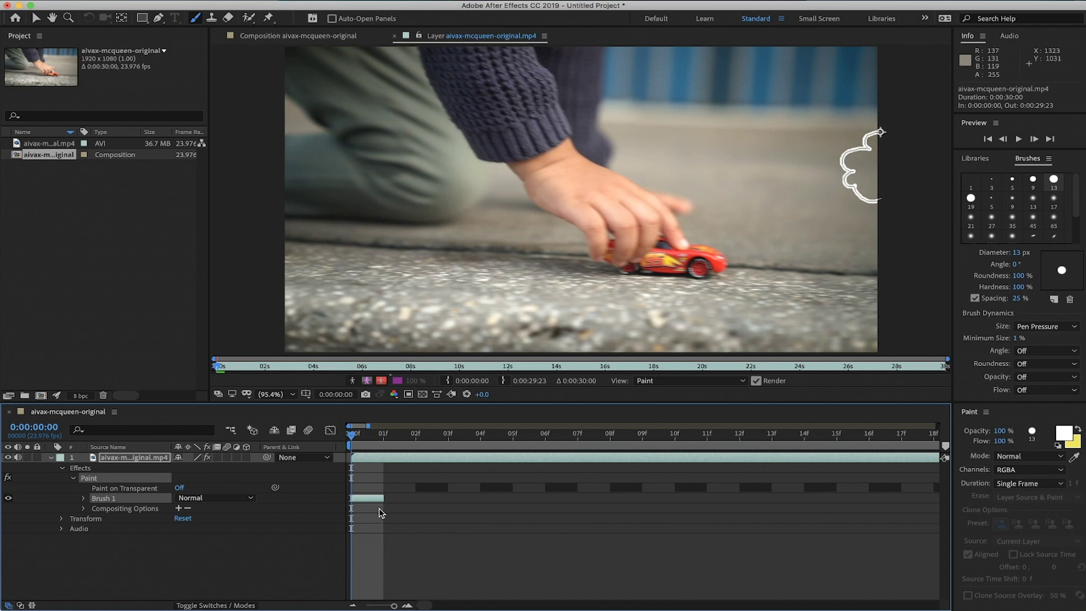
{"action": "key", "text": "ctrl+d"}
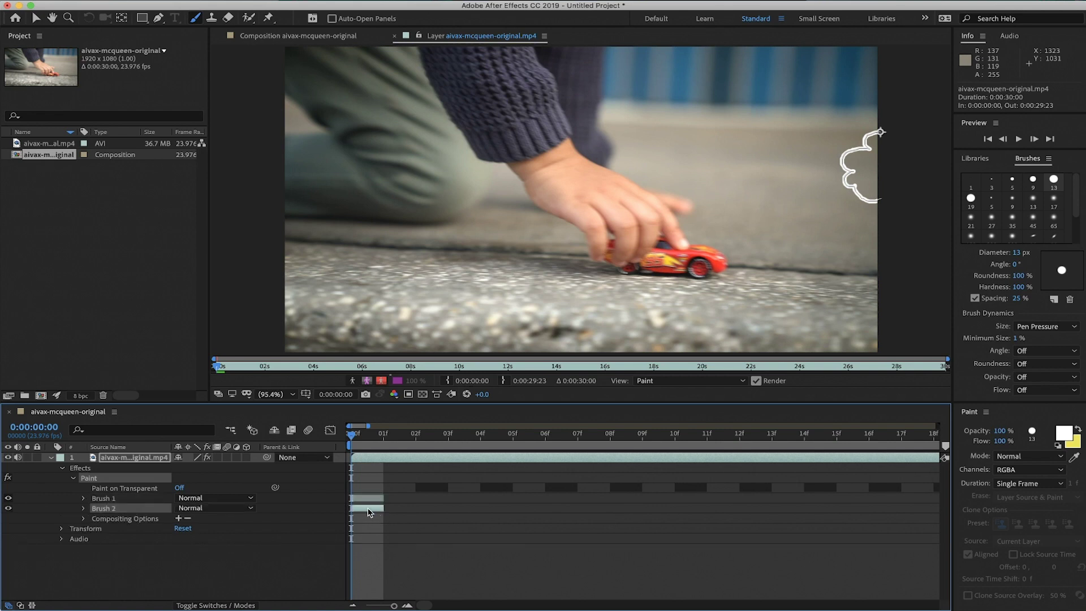
{"action": "left_click_drag", "start_coordinate": [361, 509], "coordinate": [379, 509]}
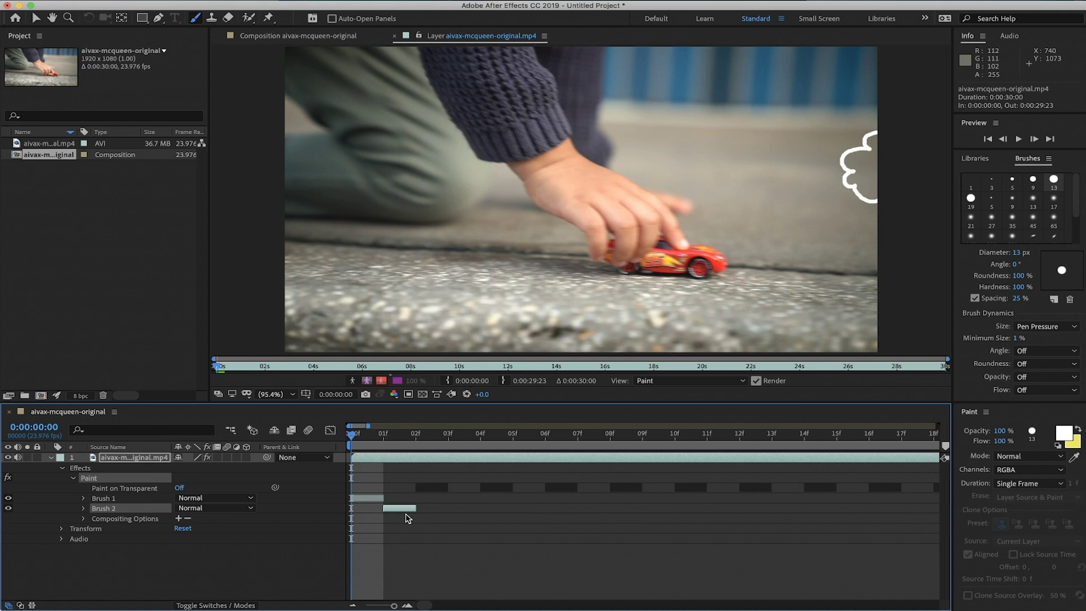
Duplicate the Brush 2 stroke, shift the copy to start at 02f, and repaint it as a larger cloud outline on that frame
{"action": "key", "text": "super+d"}
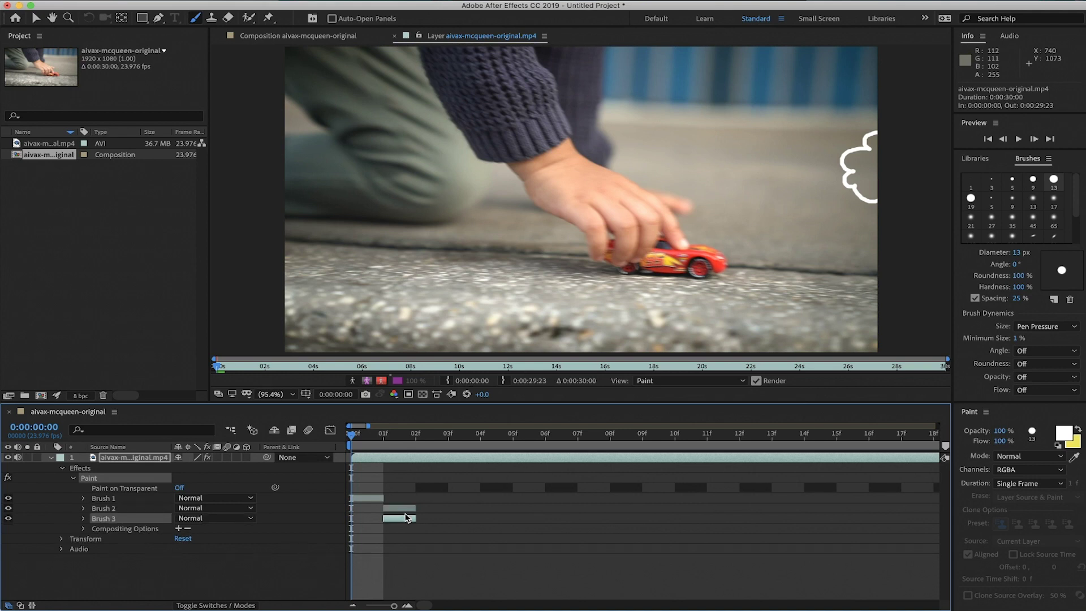
{"action": "left_click_drag", "start_coordinate": [404, 520], "coordinate": [429, 521]}
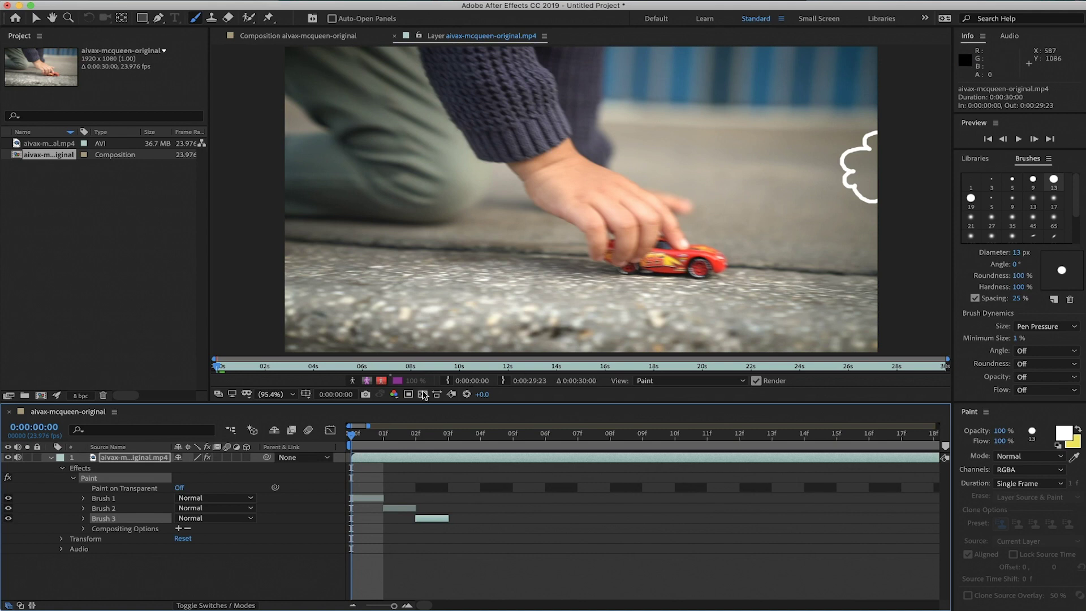
{"action": "left_click_drag", "start_coordinate": [354, 437], "coordinate": [406, 443]}
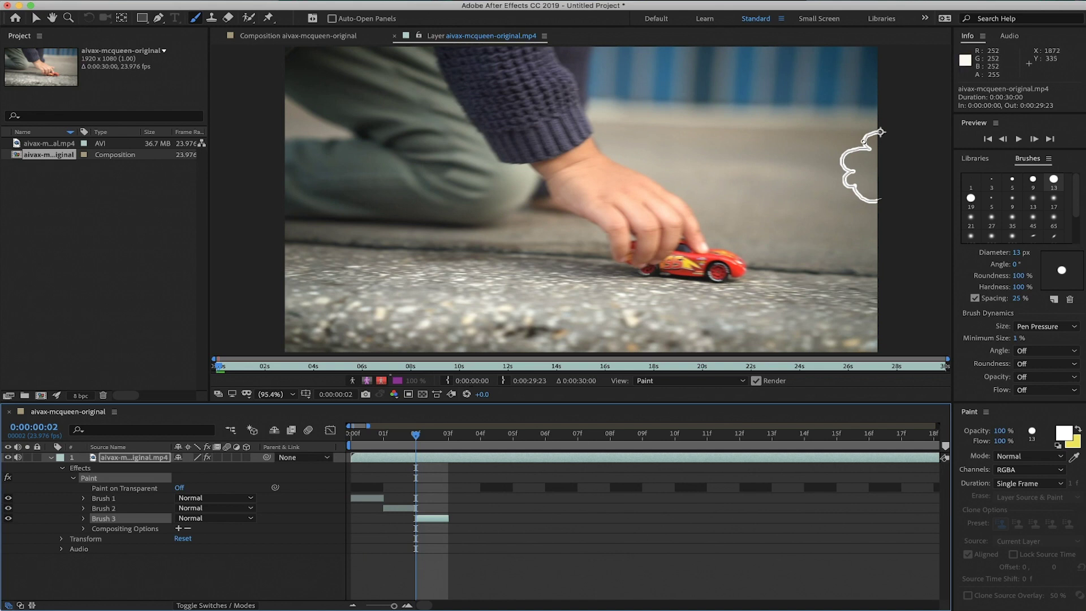
{"action": "left_click", "coordinate": [874, 129]}
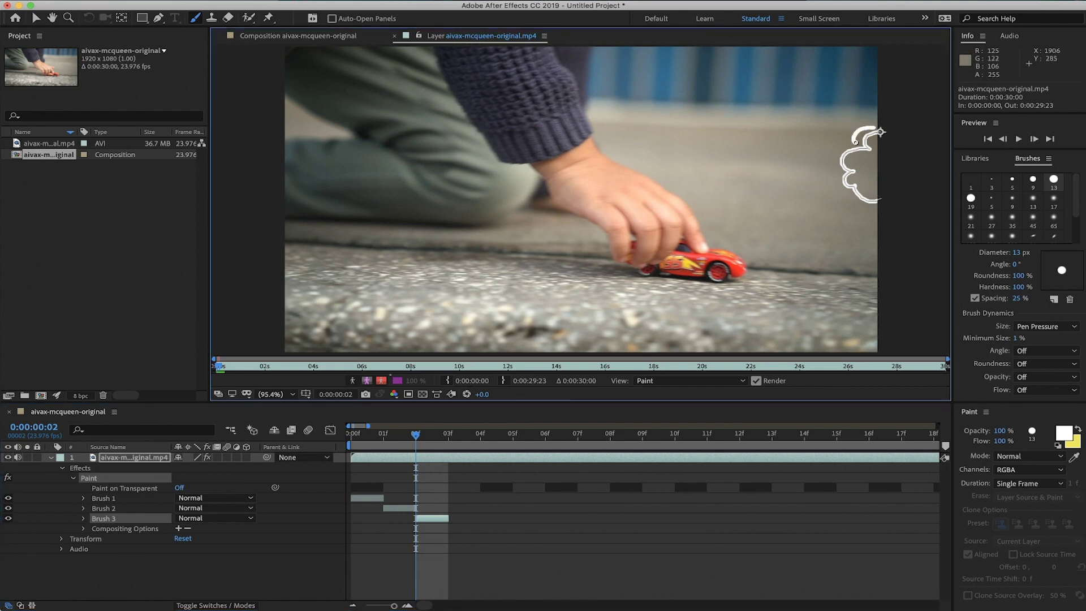
{"action": "left_click_drag", "start_coordinate": [842, 143], "coordinate": [827, 165]}
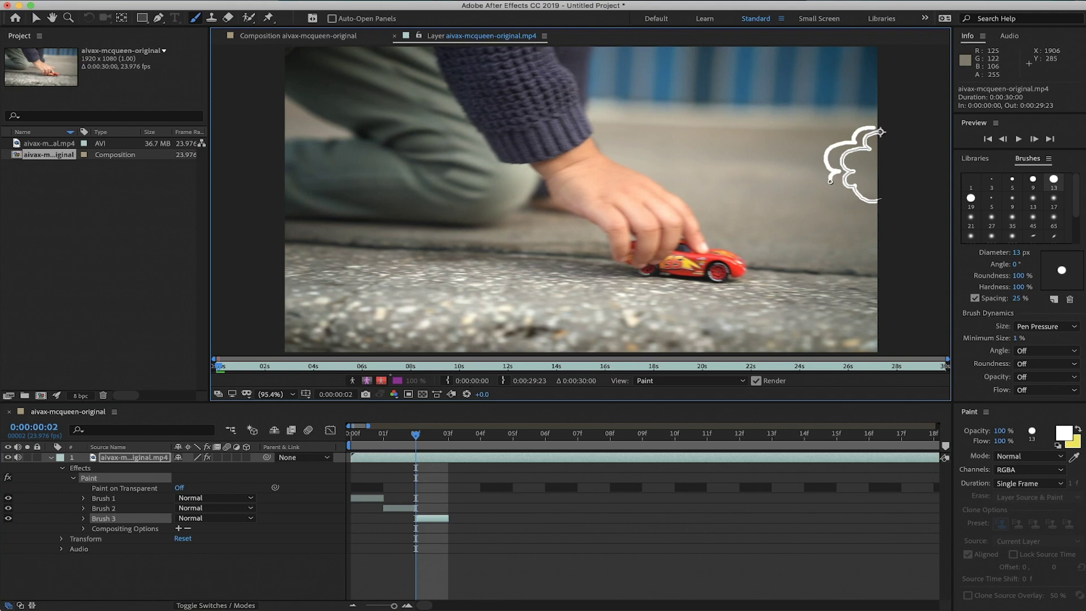
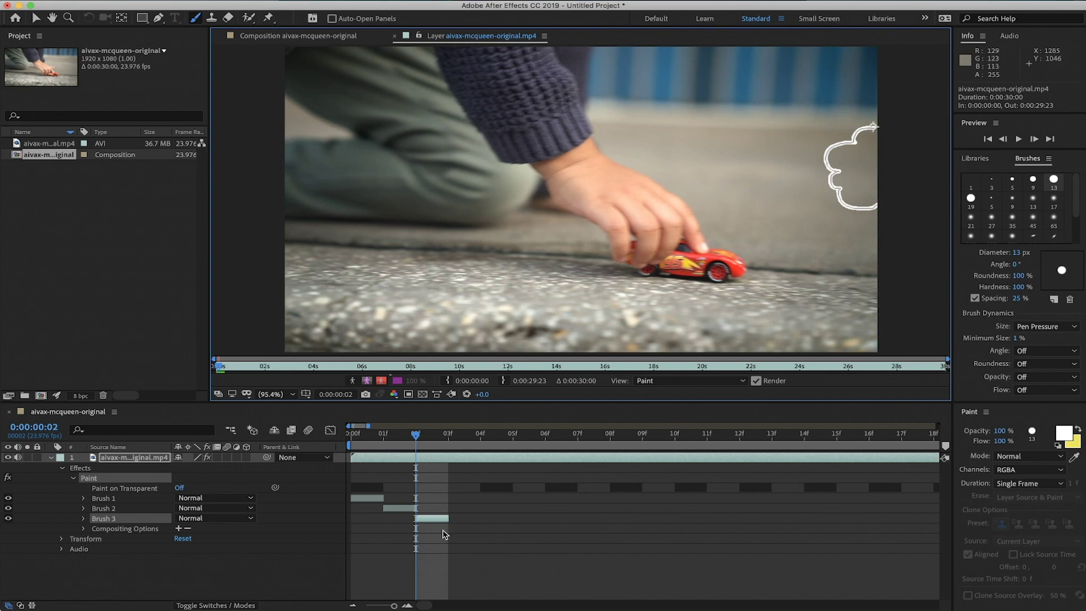
{"action": "mouse_move", "coordinate": [416, 435]}
{"action": "left_mouse_down"}
{"action": "mouse_move", "coordinate": [392, 446]}
{"action": "mouse_move", "coordinate": [403, 446]}
{"action": "left_mouse_up"}
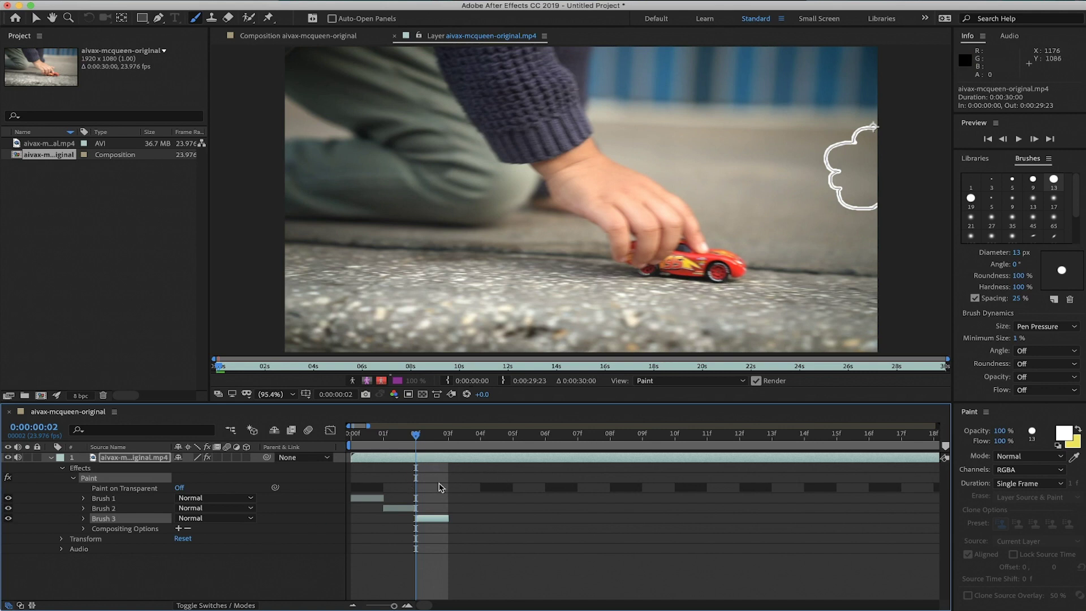
Duplicate the enlarged cloud stroke twice, placing the copies one frame apart at 03f and 04f
{"action": "left_click", "coordinate": [850, 222]}
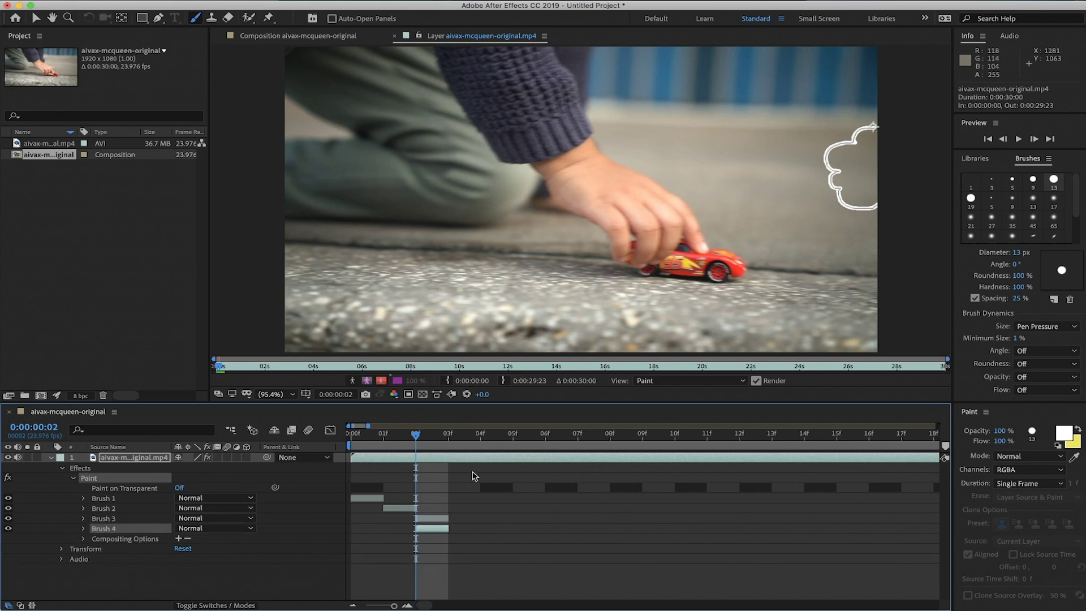
{"action": "left_click_drag", "start_coordinate": [430, 530], "coordinate": [451, 530]}
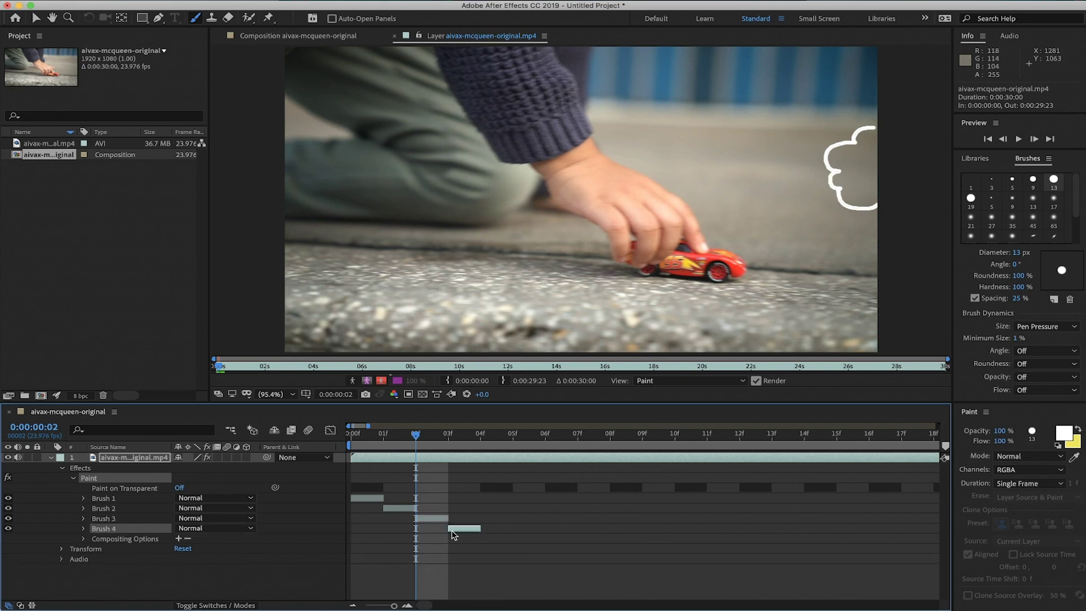
{"action": "left_click", "coordinate": [433, 440]}
{"action": "key", "text": "super+d"}
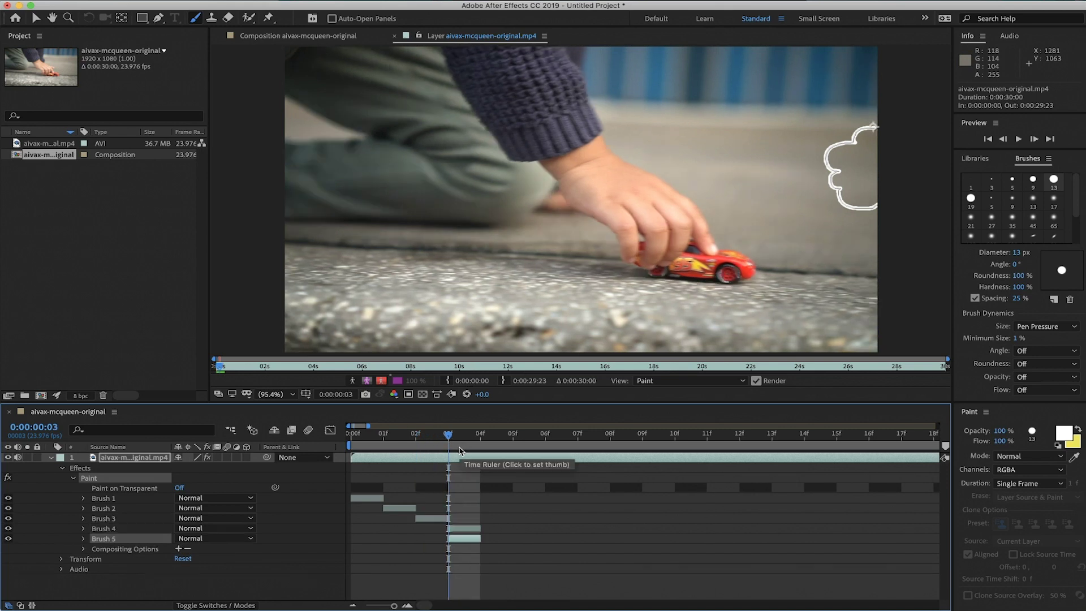
{"action": "left_click_drag", "start_coordinate": [460, 541], "coordinate": [480, 543]}
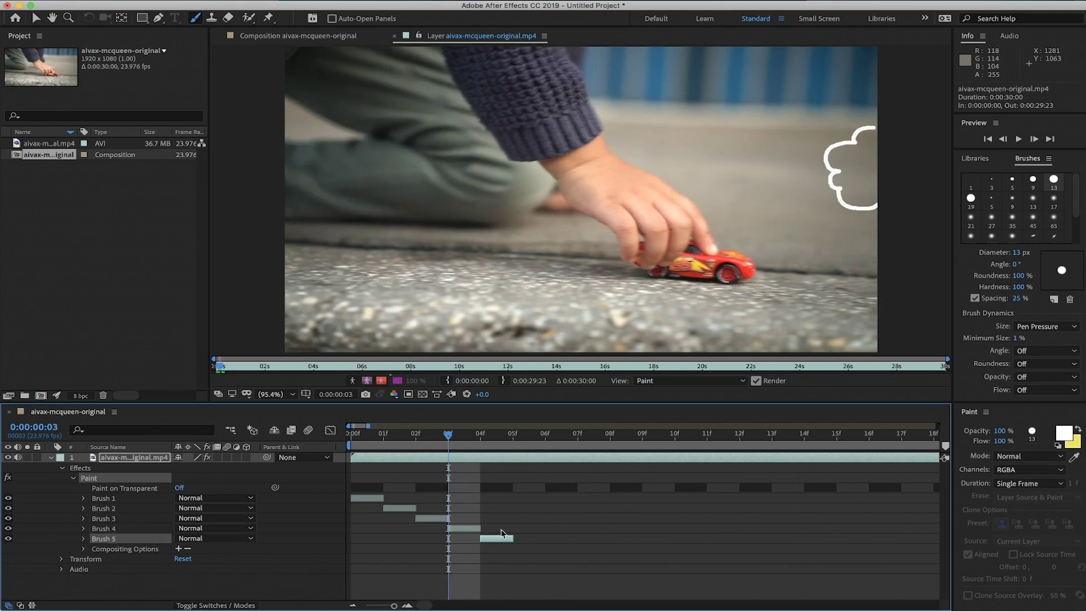
Repaint the Brush 5 stroke as a larger cloud outline on frame 04f
{"action": "left_click_drag", "start_coordinate": [448, 437], "coordinate": [478, 439]}
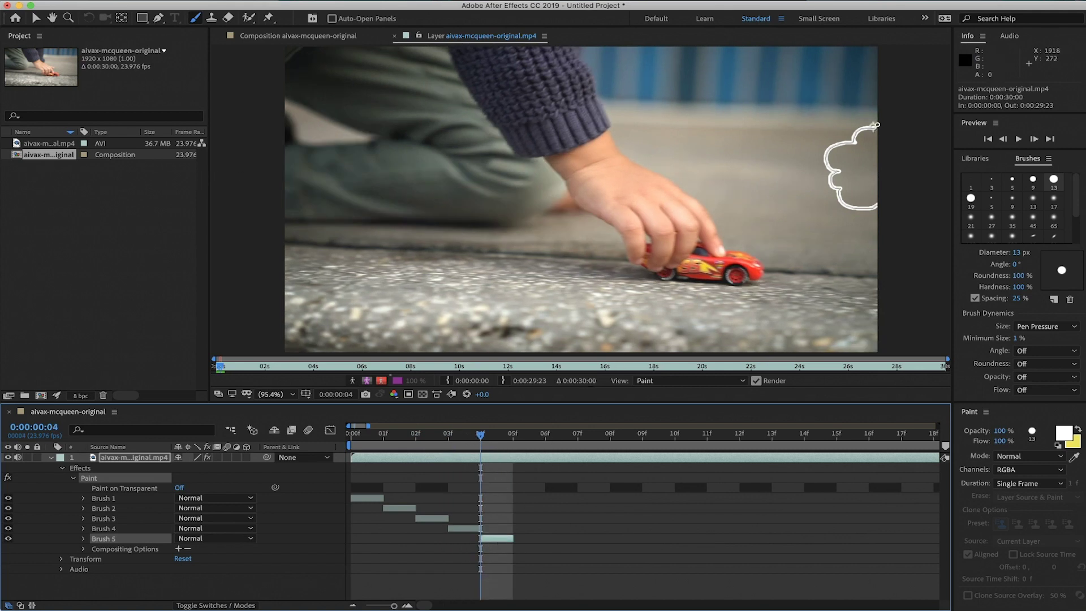
{"action": "left_click_drag", "start_coordinate": [873, 126], "coordinate": [871, 126]}
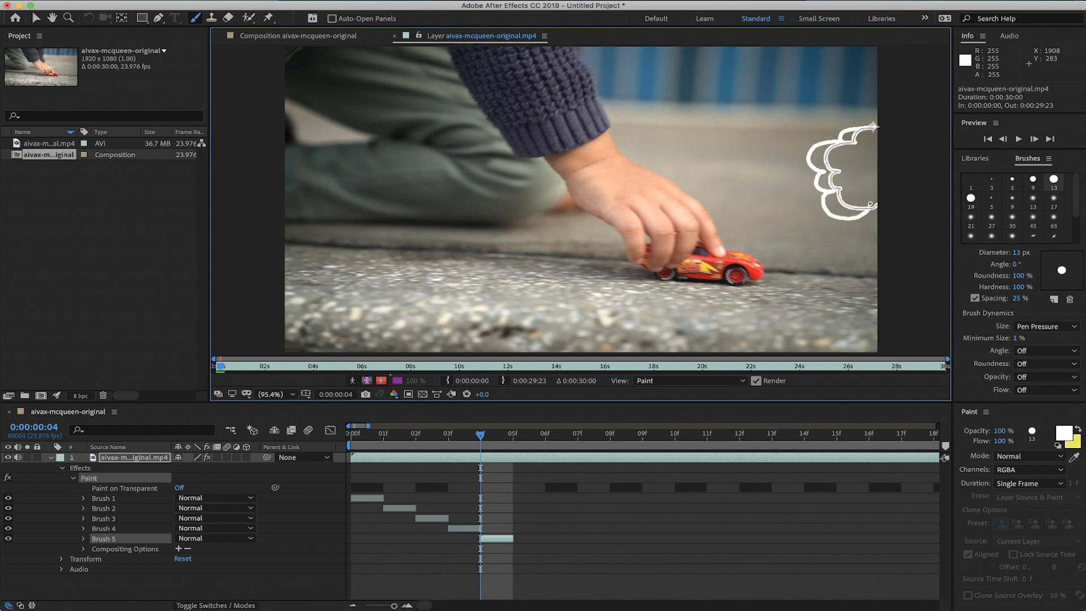
{"action": "left_click_drag", "start_coordinate": [881, 221], "coordinate": [882, 220]}
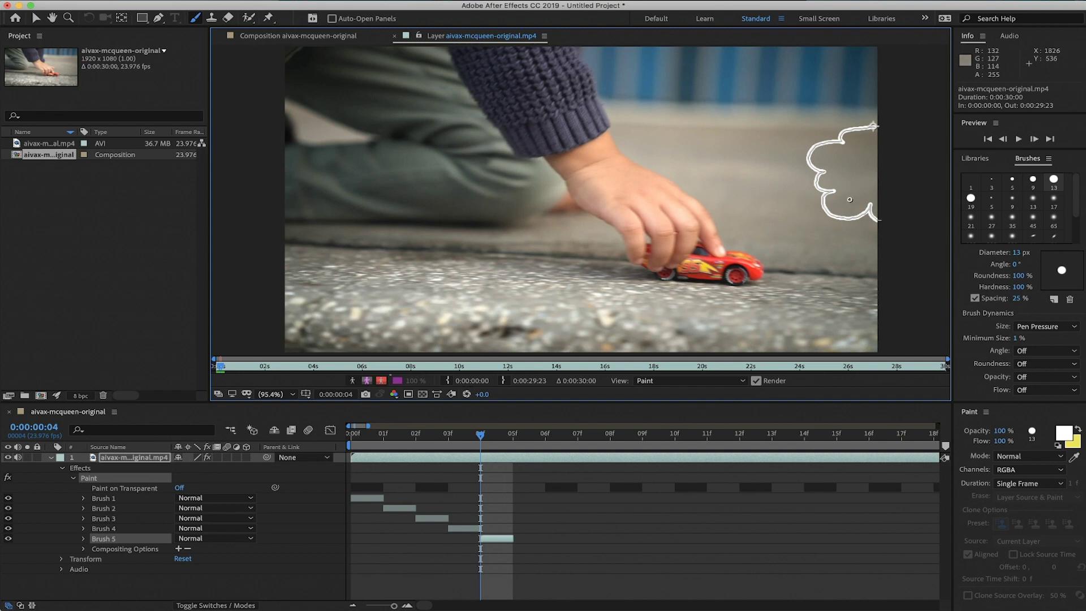
Duplicate the Brush 5 cloud twice, placing the copies one frame apart at 05f and 06f
{"action": "left_click", "coordinate": [726, 259]}
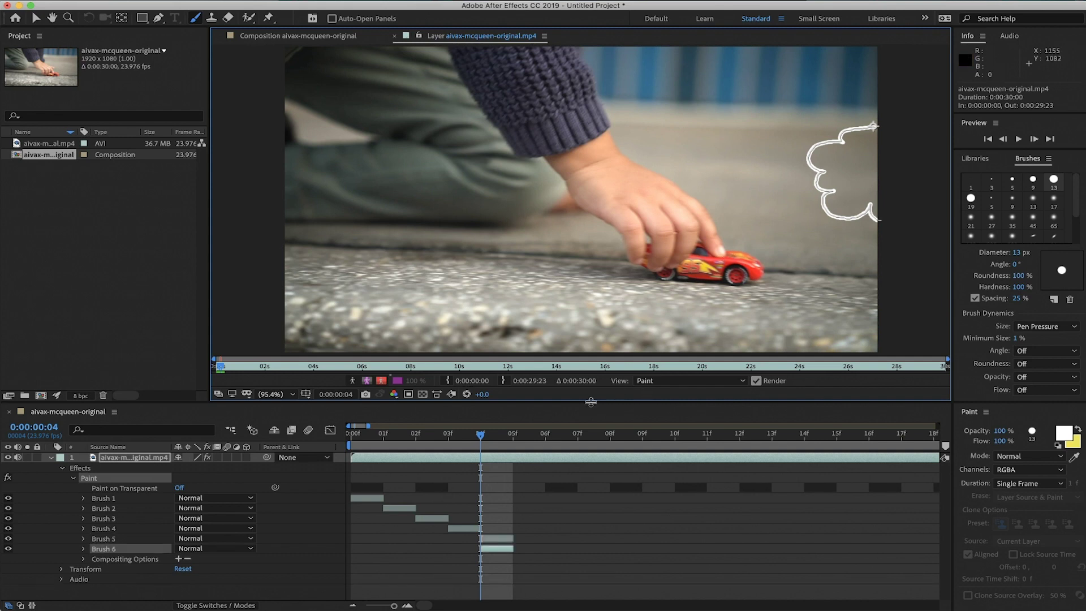
{"action": "left_click_drag", "start_coordinate": [505, 550], "coordinate": [521, 552]}
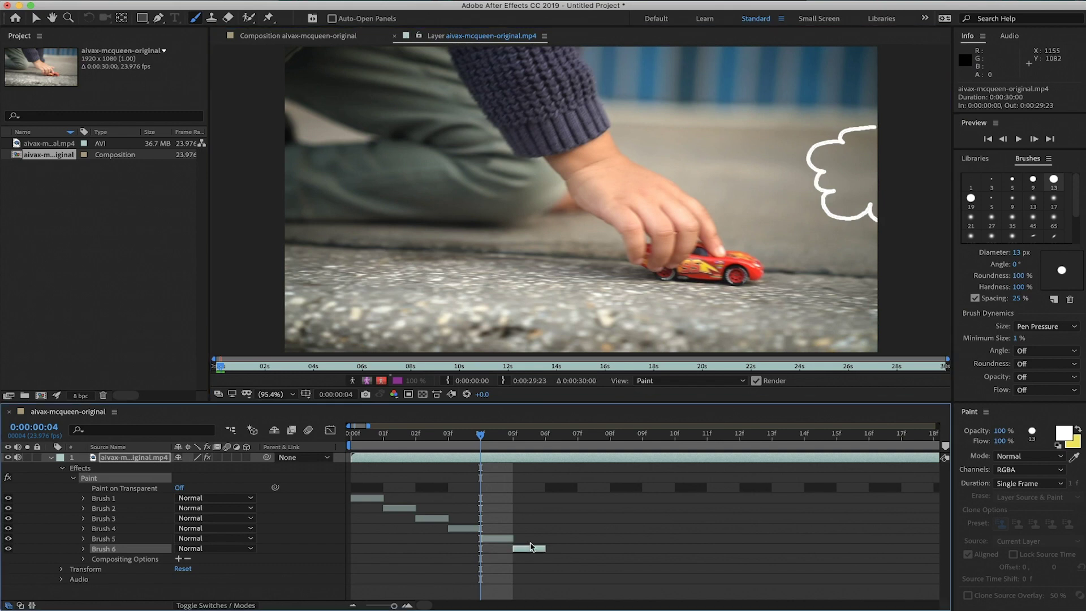
{"action": "key", "text": "ctrl+d"}
{"action": "left_click_drag", "start_coordinate": [534, 562], "coordinate": [552, 565]}
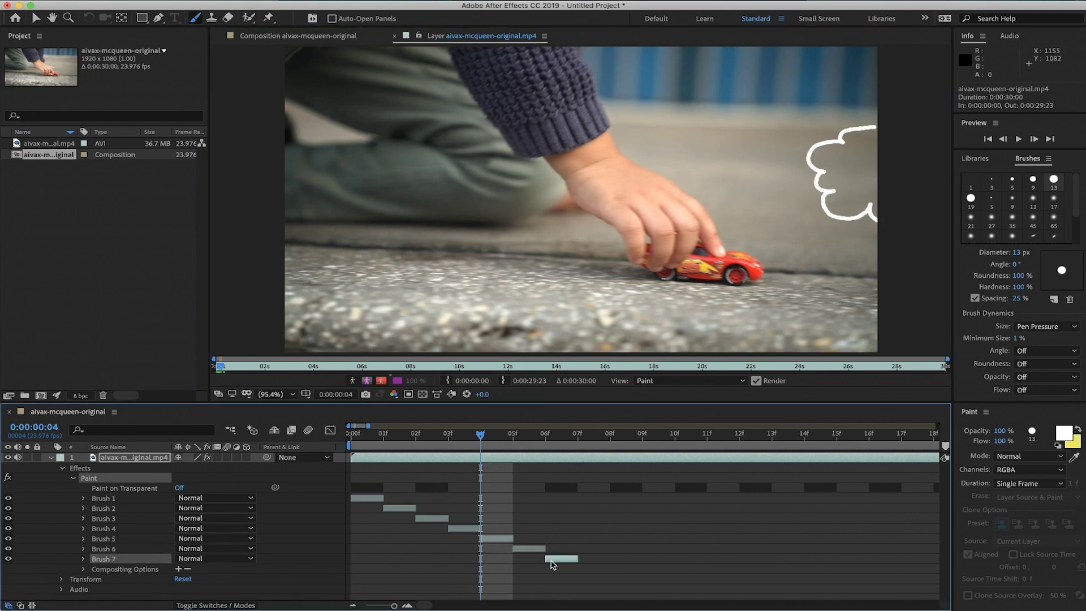
Repaint the Brush 7 cloud larger on frame 06f and place duplicates of it at 07f and 08f
{"action": "left_click_drag", "start_coordinate": [483, 434], "coordinate": [544, 434]}
{"action": "mouse_move", "coordinate": [875, 126]}
{"action": "left_mouse_down"}
{"action": "mouse_move", "coordinate": [804, 160]}
{"action": "mouse_move", "coordinate": [844, 215]}
{"action": "mouse_move", "coordinate": [882, 223]}
{"action": "left_mouse_up"}
{"action": "key", "text": "ctrl+d"}
{"action": "left_click_drag", "start_coordinate": [561, 569], "coordinate": [625, 578]}
{"action": "key", "text": "ctrl+d"}
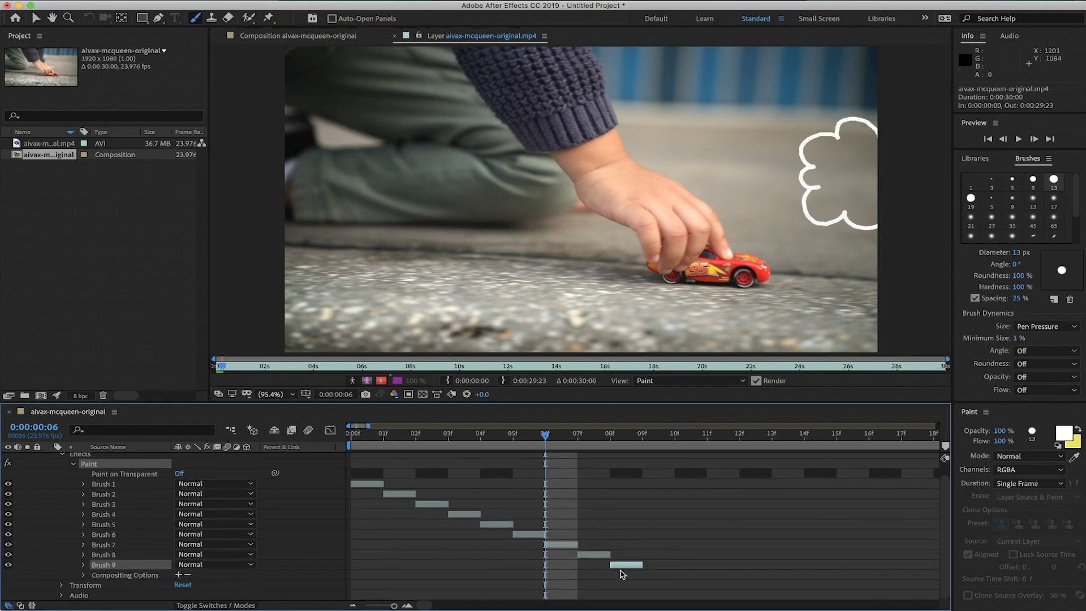
Repaint the cloud progressively larger on frames 08f and 10f, filling the frames up to 12f with staggered duplicates
{"action": "left_click_drag", "start_coordinate": [544, 434], "coordinate": [606, 446]}
{"action": "mouse_move", "coordinate": [876, 135]}
{"action": "left_mouse_down"}
{"action": "mouse_move", "coordinate": [787, 163]}
{"action": "mouse_move", "coordinate": [838, 208]}
{"action": "mouse_move", "coordinate": [877, 215]}
{"action": "left_mouse_up"}
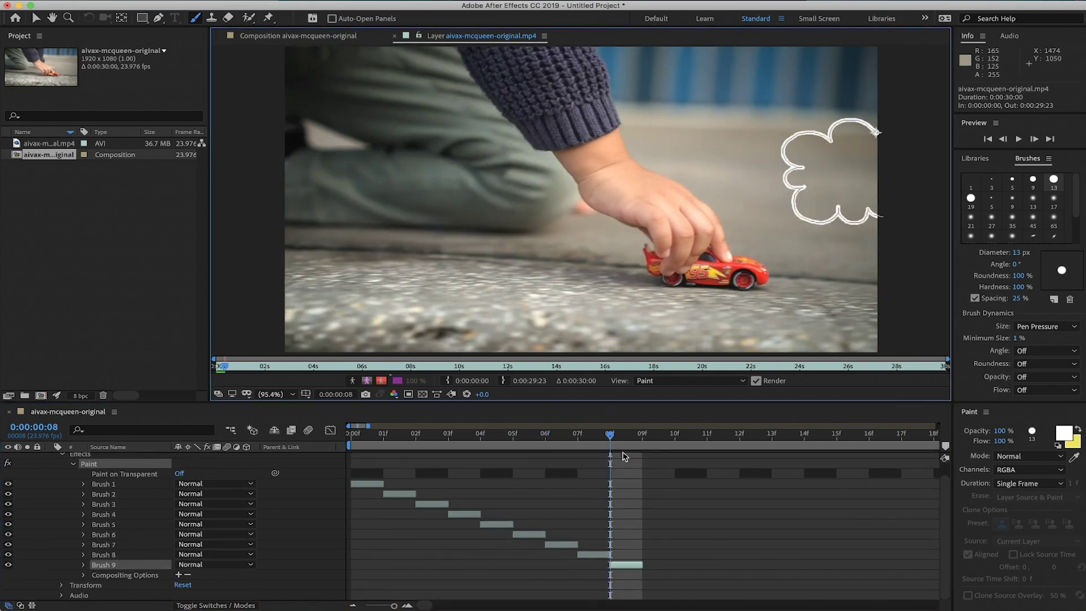
{"action": "key", "text": "Page_Down"}
{"action": "key", "text": "Page_Down"}
{"action": "mouse_move", "coordinate": [877, 132]}
{"action": "left_mouse_down"}
{"action": "mouse_move", "coordinate": [820, 118]}
{"action": "mouse_move", "coordinate": [785, 185]}
{"action": "mouse_move", "coordinate": [857, 205]}
{"action": "mouse_move", "coordinate": [886, 178]}
{"action": "left_mouse_up"}
{"action": "key", "text": "ctrl+d"}
{"action": "left_click_drag", "start_coordinate": [691, 565], "coordinate": [756, 564]}
{"action": "key", "text": "Page_Down"}
{"action": "key", "text": "ctrl+d"}
Repaint the cloud on frame 12f, stagger duplicates onto 13f and 14f, and reshape the 14f copy as a full closed cloud
{"action": "key", "text": "Page_Down"}
{"action": "mouse_move", "coordinate": [877, 153]}
{"action": "left_mouse_down"}
{"action": "mouse_move", "coordinate": [843, 132]}
{"action": "mouse_move", "coordinate": [798, 121]}
{"action": "mouse_move", "coordinate": [750, 153]}
{"action": "mouse_move", "coordinate": [751, 190]}
{"action": "mouse_move", "coordinate": [800, 230]}
{"action": "mouse_move", "coordinate": [851, 219]}
{"action": "mouse_move", "coordinate": [878, 161]}
{"action": "left_mouse_up"}
{"action": "key", "text": "ctrl+d"}
{"action": "left_click_drag", "start_coordinate": [744, 574], "coordinate": [808, 575]}
{"action": "key", "text": "Page_Down"}
{"action": "key", "text": "ctrl+d"}
{"action": "key", "text": "Page_Down"}
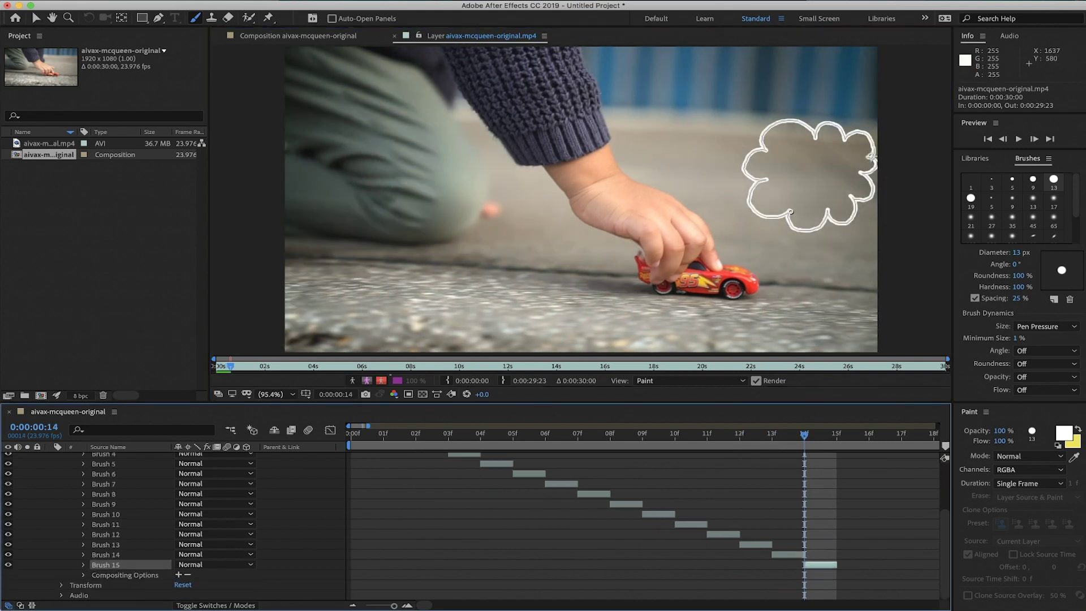
Play back the growing cloud animation and scrub through its frames
{"action": "key", "text": "space"}
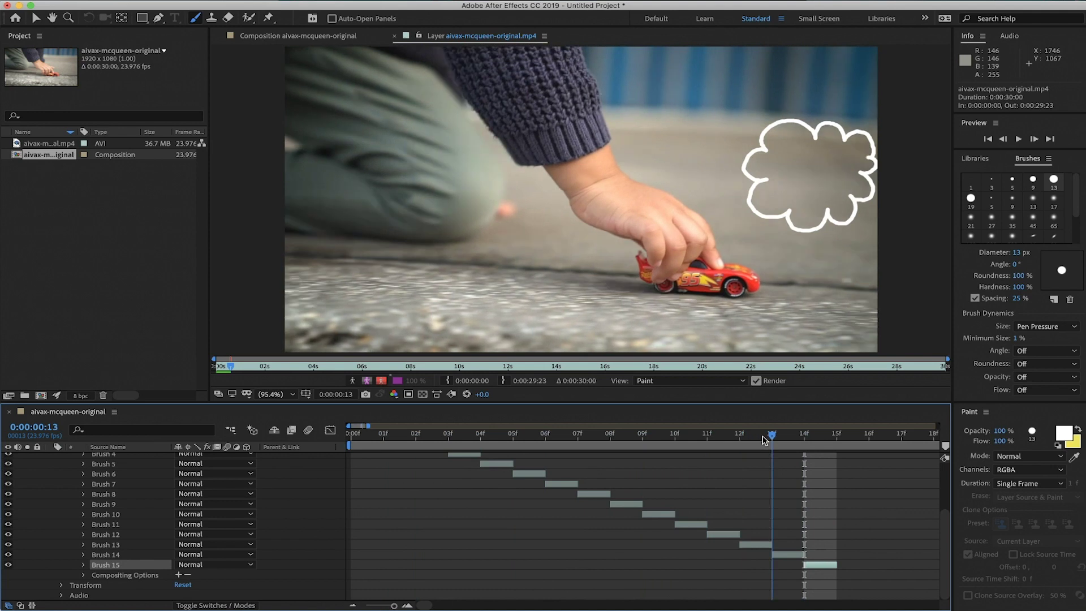
{"action": "key", "text": "space"}
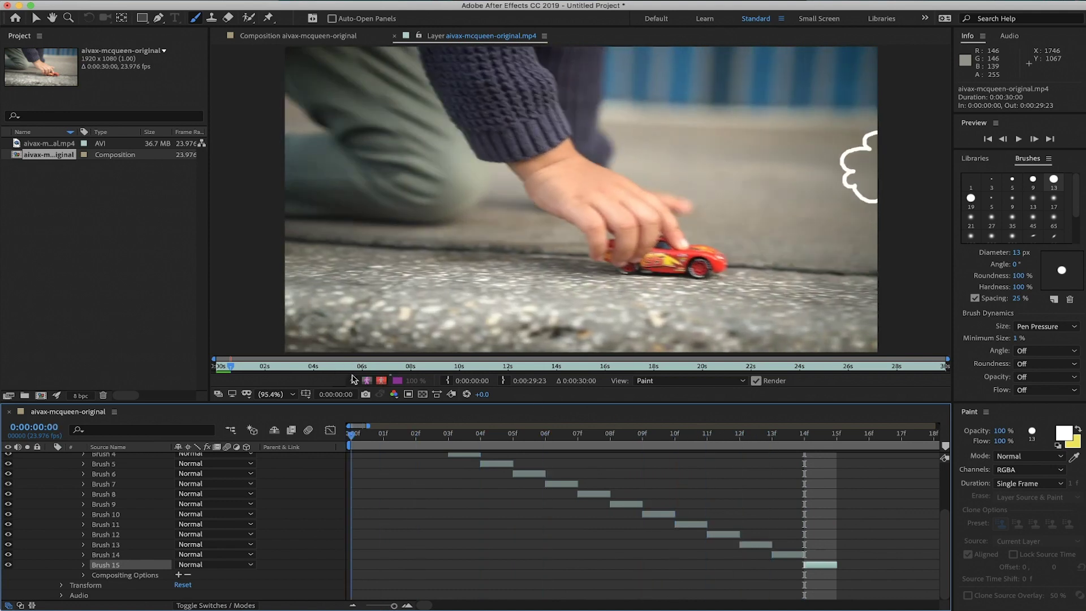
{"action": "key", "text": "space"}
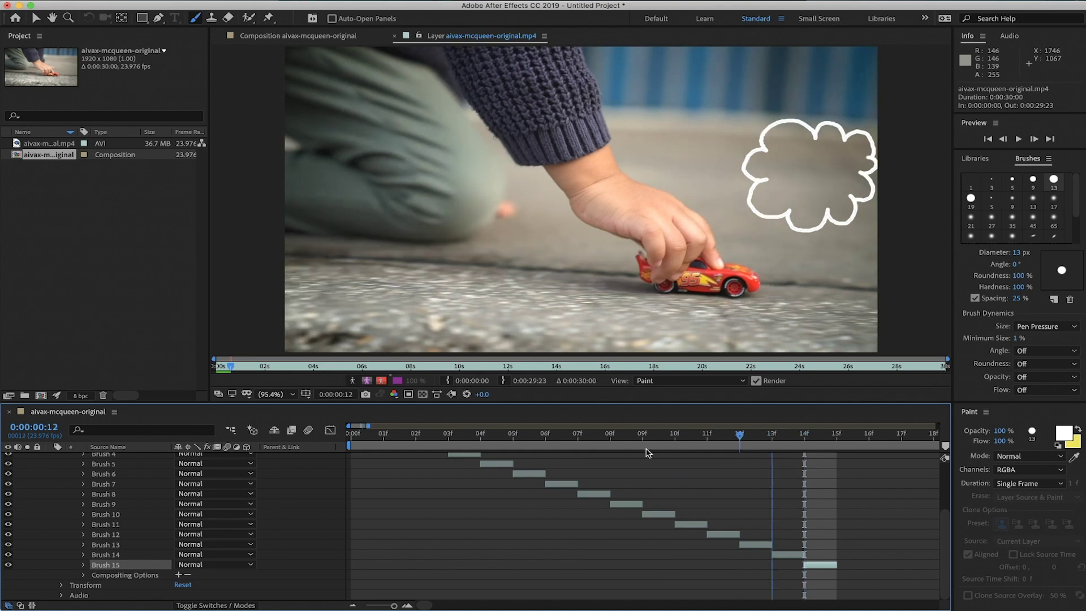
{"action": "mouse_move", "coordinate": [421, 447]}
{"action": "left_mouse_down"}
{"action": "mouse_move", "coordinate": [351, 447]}
{"action": "mouse_move", "coordinate": [815, 473]}
{"action": "mouse_move", "coordinate": [546, 455]}
{"action": "mouse_move", "coordinate": [299, 403]}
{"action": "mouse_move", "coordinate": [382, 447]}
{"action": "mouse_move", "coordinate": [801, 450]}
{"action": "left_mouse_up"}
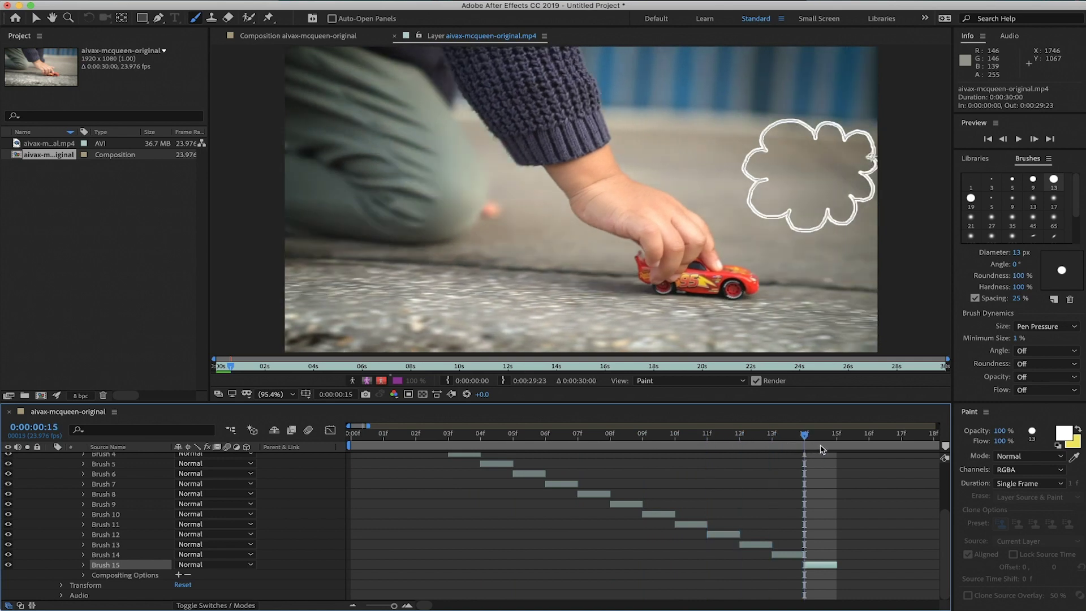
Undo the last brush stroke and paint a new small white cloud outline at the footage's right edge on frame 15f
{"action": "key", "text": "super+z"}
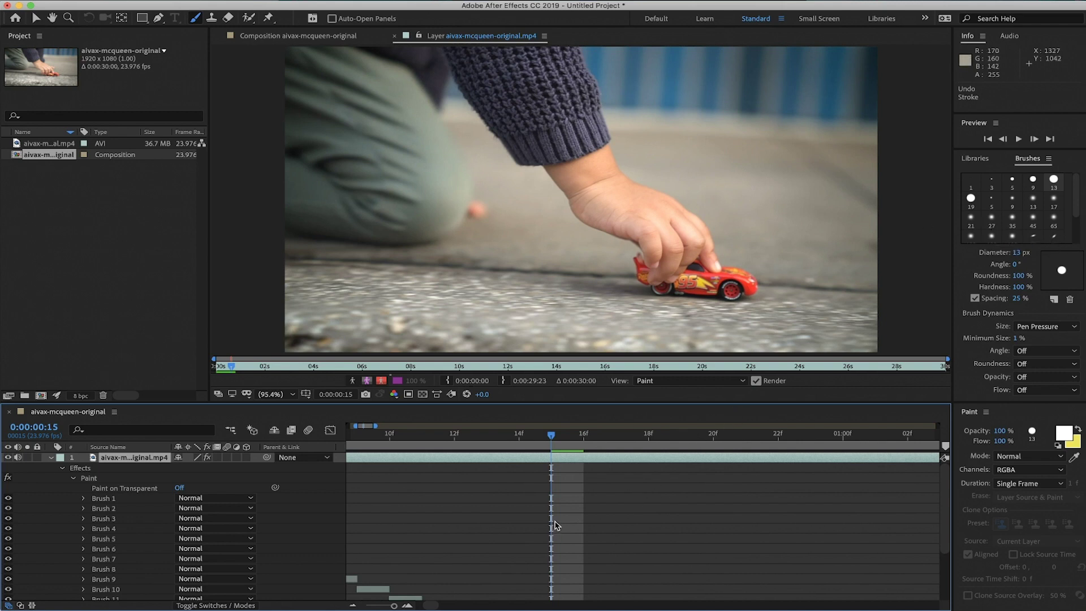
{"action": "scroll", "coordinate": [554, 524], "scroll_direction": "down", "scroll_amount": 4}
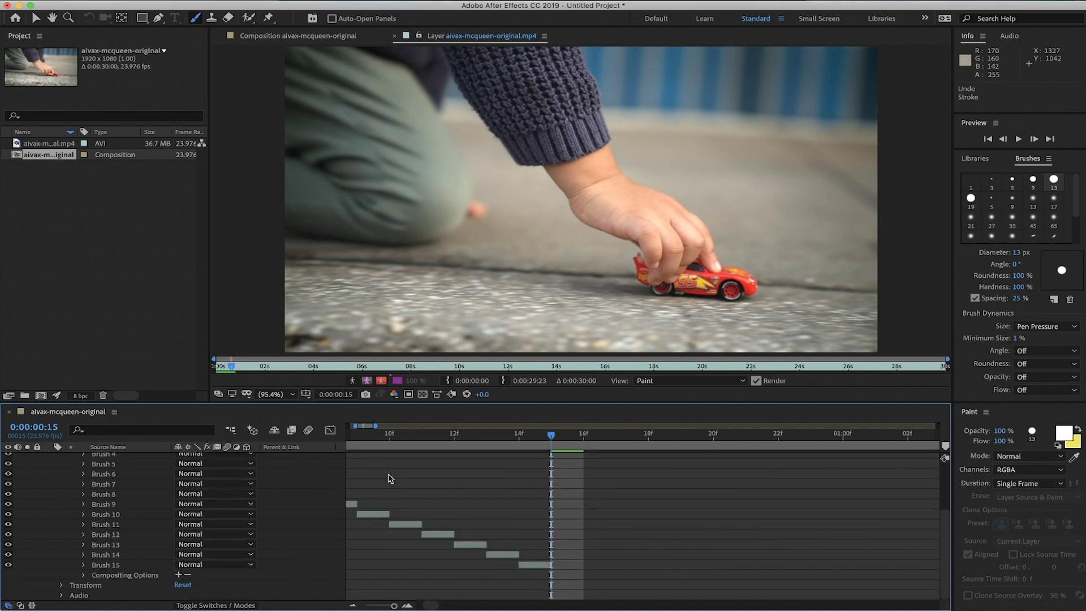
{"action": "scroll", "coordinate": [598, 469], "scroll_direction": "up", "scroll_amount": 4}
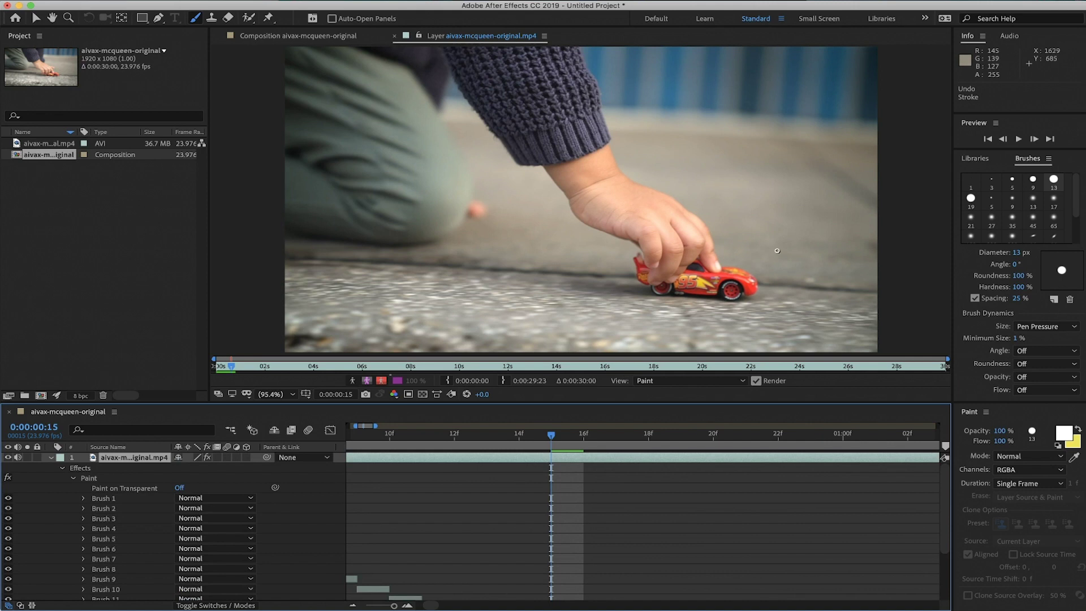
{"action": "left_click", "coordinate": [885, 134]}
{"action": "mouse_move", "coordinate": [882, 132]}
{"action": "left_mouse_down"}
{"action": "mouse_move", "coordinate": [845, 150]}
{"action": "mouse_move", "coordinate": [825, 178]}
{"action": "mouse_move", "coordinate": [882, 198]}
{"action": "left_mouse_up"}
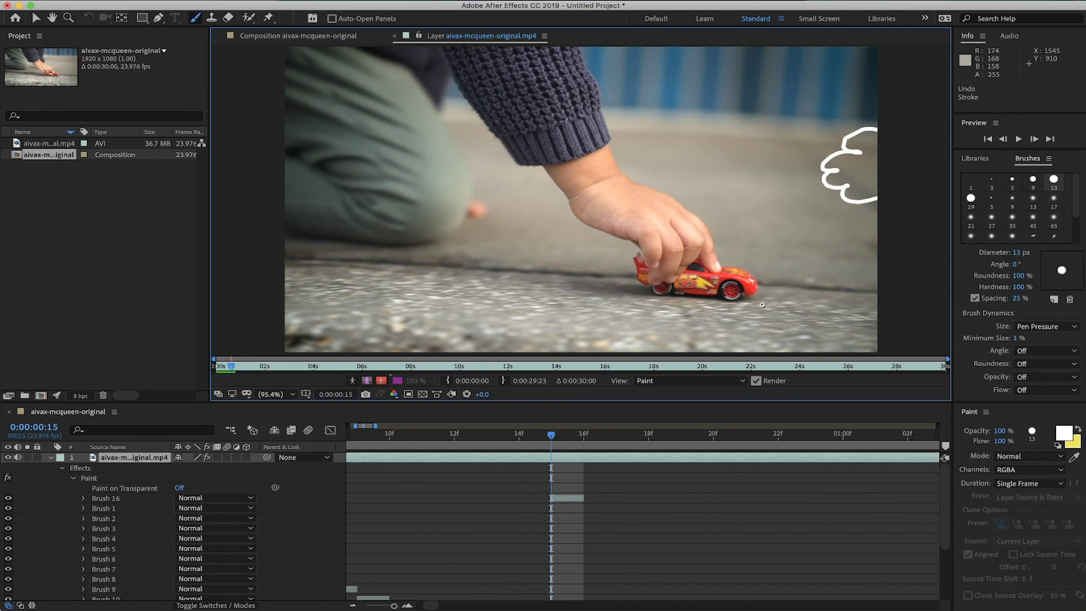
Paint a freshly drawn white cloud outline at the footage's right edge on each of frames 16f and 17f
{"action": "key", "text": "Page_Down"}
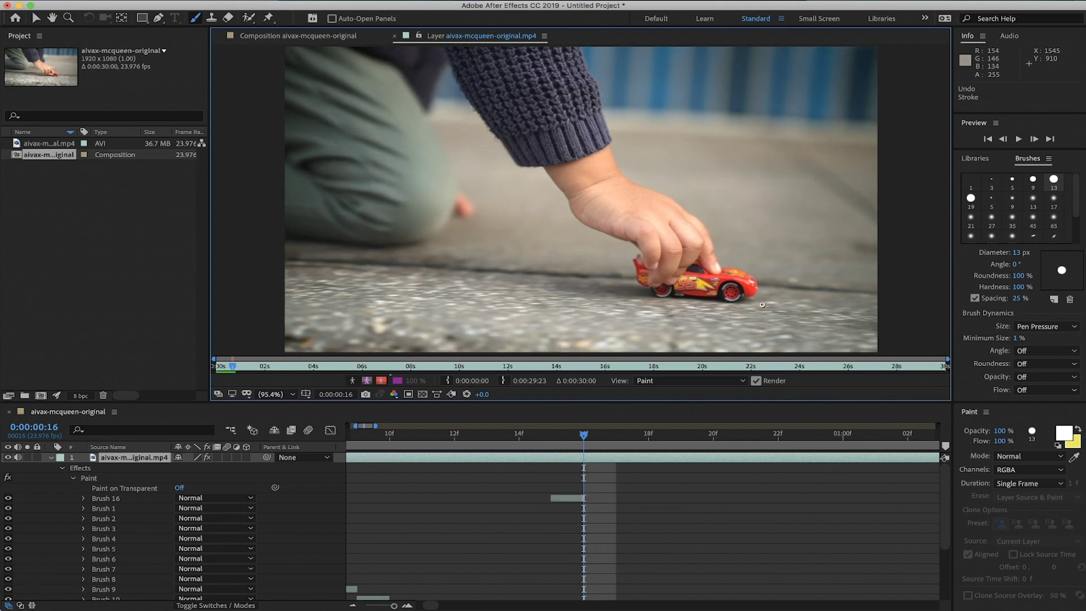
{"action": "mouse_move", "coordinate": [877, 120]}
{"action": "left_mouse_down"}
{"action": "mouse_move", "coordinate": [854, 120]}
{"action": "mouse_move", "coordinate": [836, 174]}
{"action": "mouse_move", "coordinate": [843, 197]}
{"action": "mouse_move", "coordinate": [881, 196]}
{"action": "left_mouse_up"}
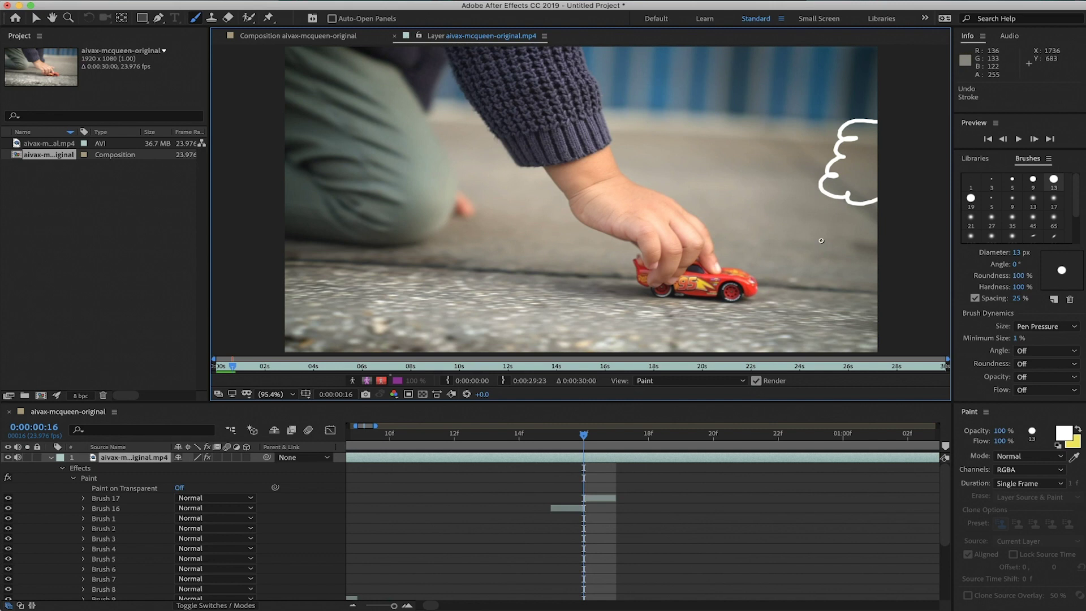
{"action": "key", "text": "Page_Down"}
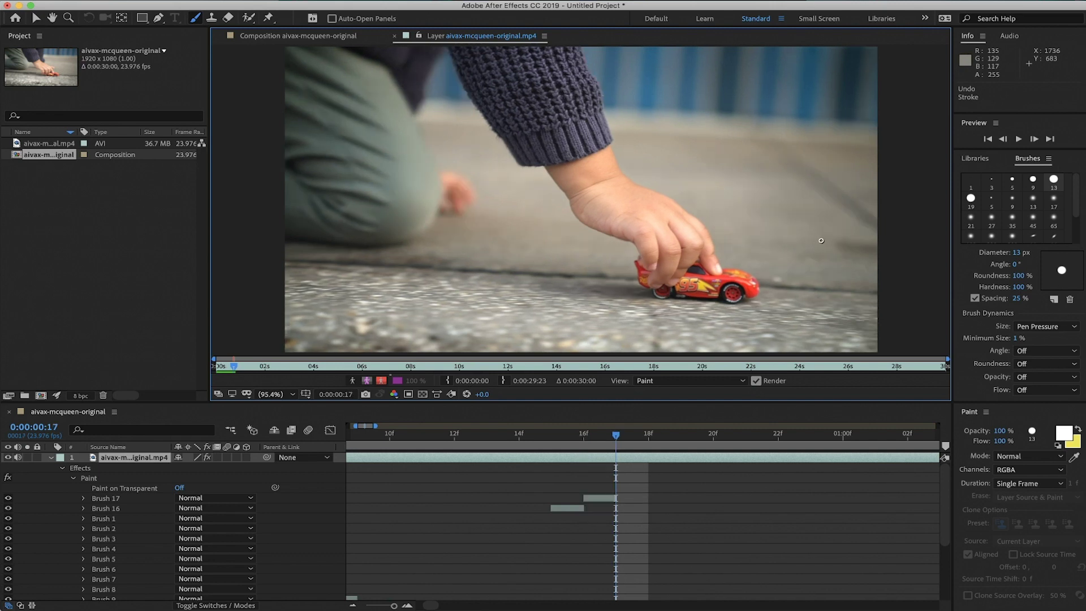
{"action": "mouse_move", "coordinate": [849, 125]}
{"action": "left_mouse_down"}
{"action": "mouse_move", "coordinate": [808, 147]}
{"action": "mouse_move", "coordinate": [794, 169]}
{"action": "mouse_move", "coordinate": [799, 184]}
{"action": "mouse_move", "coordinate": [885, 184]}
{"action": "left_mouse_up"}
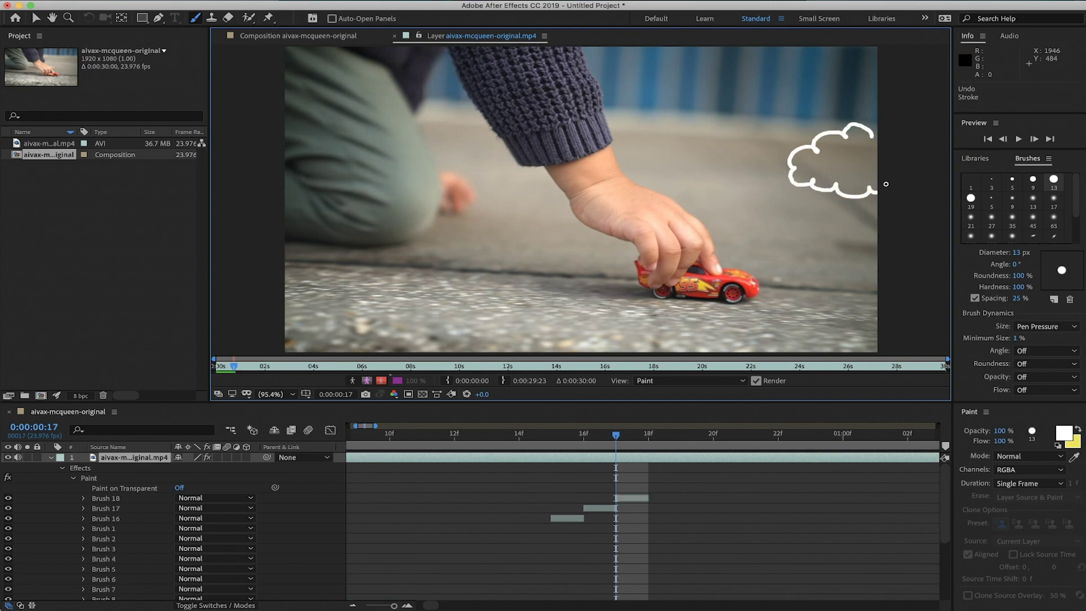
Paint a white cloud outline near the footage's right edge on frame 18f and advance to frame 19f
{"action": "key", "text": "Page_Down"}
{"action": "mouse_move", "coordinate": [866, 144]}
{"action": "left_mouse_down"}
{"action": "mouse_move", "coordinate": [830, 146]}
{"action": "mouse_move", "coordinate": [803, 164]}
{"action": "mouse_move", "coordinate": [813, 190]}
{"action": "mouse_move", "coordinate": [861, 189]}
{"action": "left_mouse_up"}
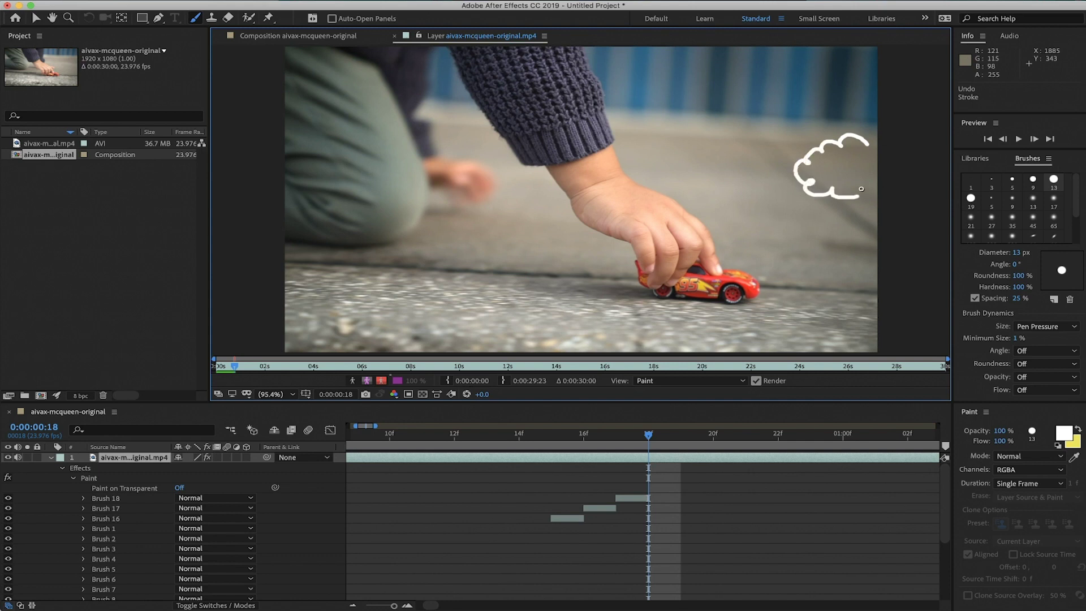
{"action": "left_click_drag", "start_coordinate": [870, 147], "coordinate": [866, 145]}
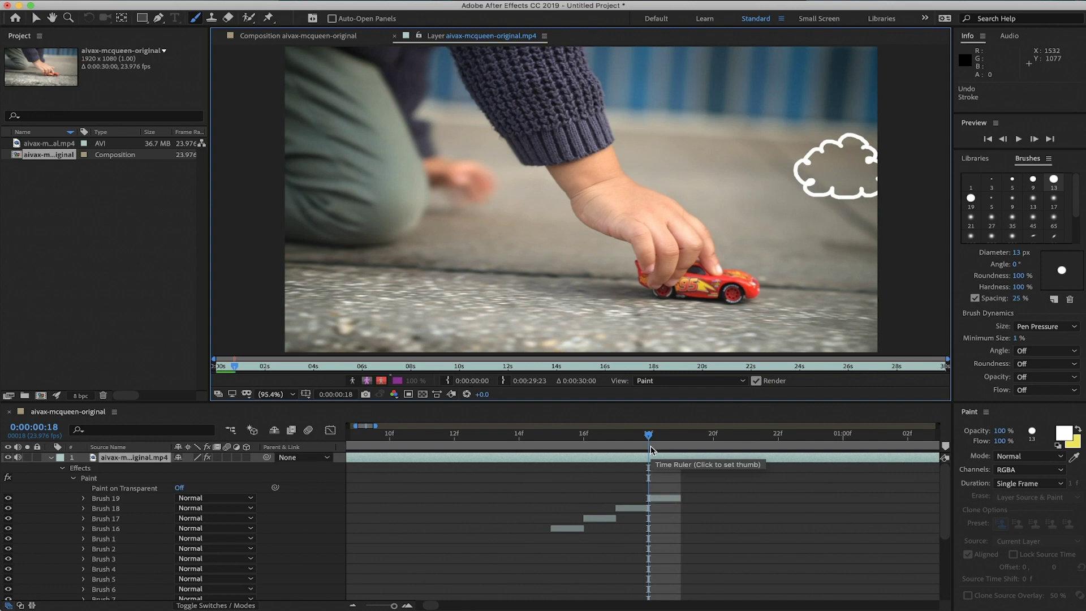
{"action": "key", "text": "Page_Down"}
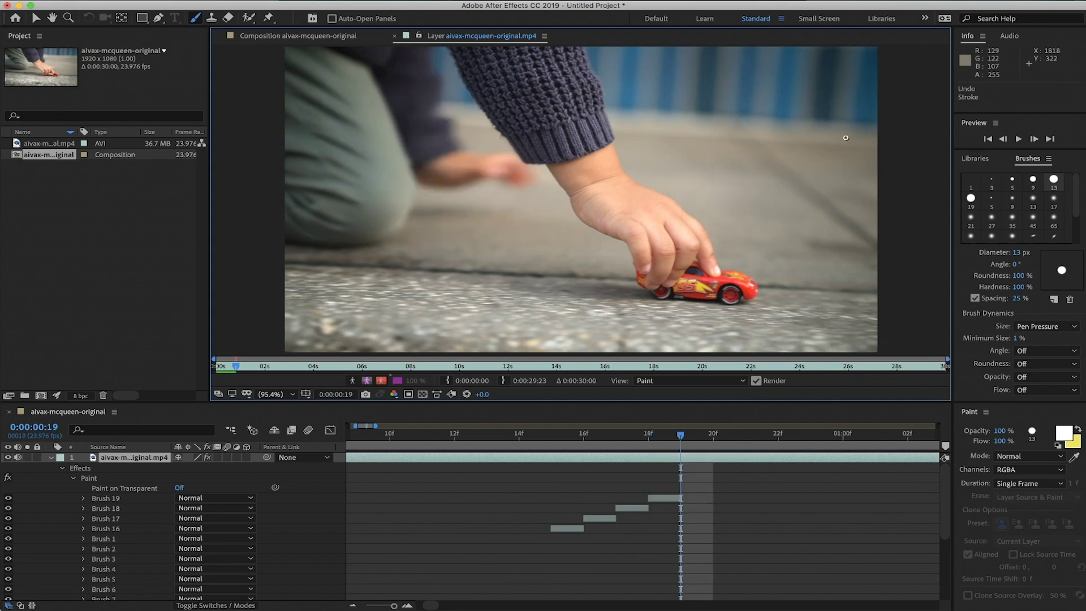
Paint a white cloud outline near the footage's right edge on frame 19f and scrub through the animation
{"action": "mouse_move", "coordinate": [847, 149]}
{"action": "left_mouse_down"}
{"action": "mouse_move", "coordinate": [770, 189]}
{"action": "mouse_move", "coordinate": [815, 199]}
{"action": "mouse_move", "coordinate": [860, 181]}
{"action": "mouse_move", "coordinate": [856, 160]}
{"action": "left_mouse_up"}
{"action": "mouse_move", "coordinate": [680, 437]}
{"action": "left_mouse_down"}
{"action": "mouse_move", "coordinate": [552, 443]}
{"action": "mouse_move", "coordinate": [680, 447]}
{"action": "mouse_move", "coordinate": [551, 447]}
{"action": "mouse_move", "coordinate": [680, 459]}
{"action": "mouse_move", "coordinate": [551, 459]}
{"action": "mouse_move", "coordinate": [696, 458]}
{"action": "mouse_move", "coordinate": [552, 459]}
{"action": "mouse_move", "coordinate": [690, 463]}
{"action": "mouse_move", "coordinate": [559, 475]}
{"action": "mouse_move", "coordinate": [697, 475]}
{"action": "mouse_move", "coordinate": [555, 500]}
{"action": "mouse_move", "coordinate": [682, 505]}
{"action": "left_mouse_up"}
{"action": "mouse_move", "coordinate": [770, 506]}
{"action": "left_mouse_down"}
{"action": "mouse_move", "coordinate": [651, 492]}
{"action": "mouse_move", "coordinate": [563, 537]}
{"action": "mouse_move", "coordinate": [650, 485]}
{"action": "mouse_move", "coordinate": [695, 487]}
{"action": "mouse_move", "coordinate": [551, 481]}
{"action": "mouse_move", "coordinate": [711, 485]}
{"action": "mouse_move", "coordinate": [681, 485]}
{"action": "left_mouse_up"}
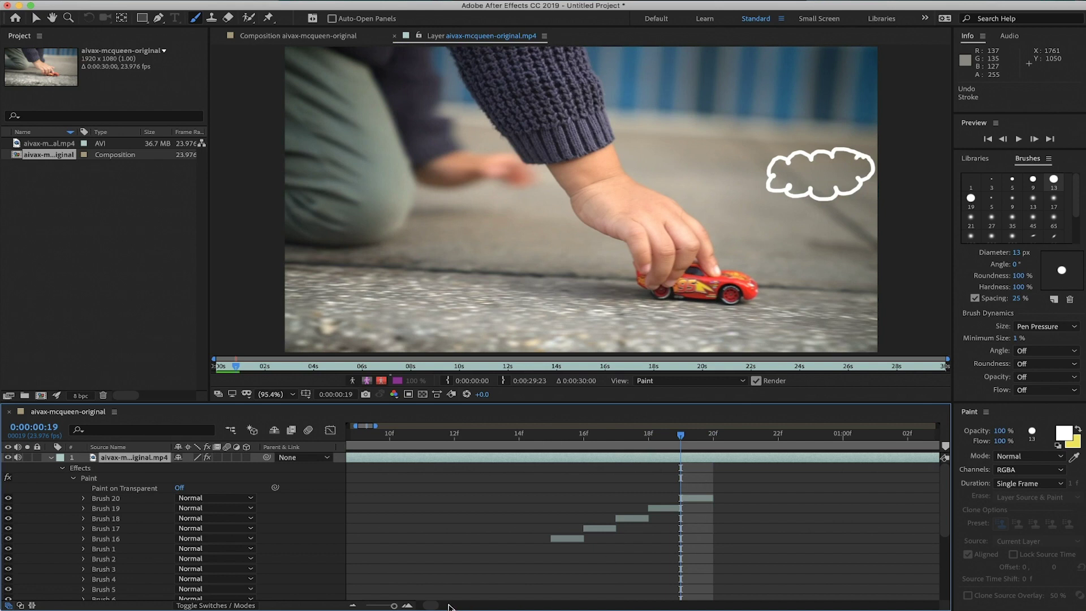
Return to frame 10f and select that frame's cloud stroke, Brush 11
{"action": "scroll", "coordinate": [522, 569], "scroll_direction": "down", "scroll_amount": 6}
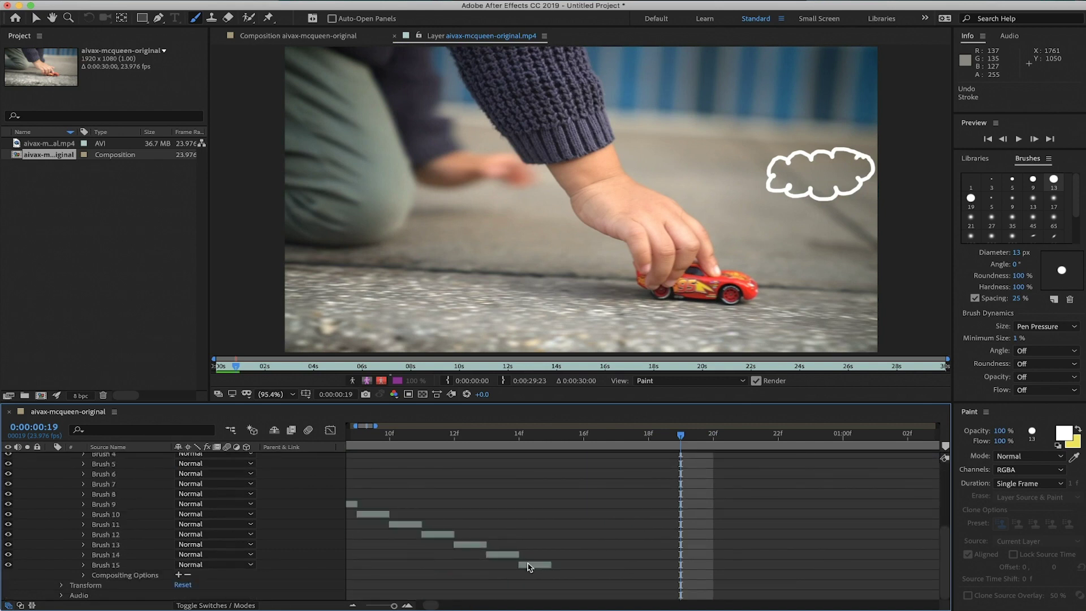
{"action": "mouse_move", "coordinate": [682, 437]}
{"action": "left_mouse_down"}
{"action": "mouse_move", "coordinate": [347, 445]}
{"action": "mouse_move", "coordinate": [518, 451]}
{"action": "left_mouse_up"}
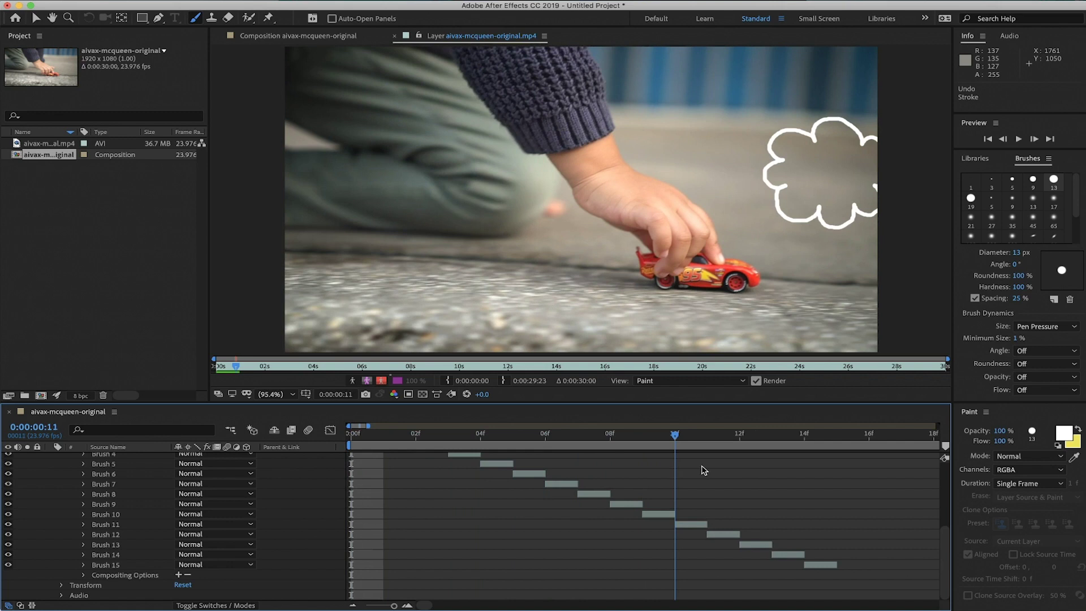
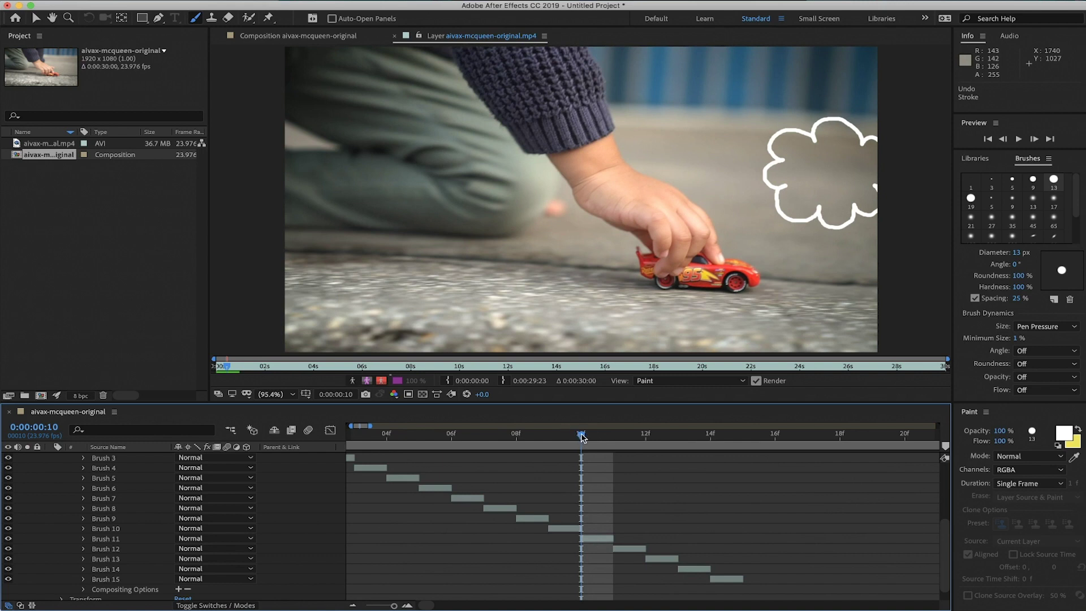
{"action": "left_click", "coordinate": [606, 540]}
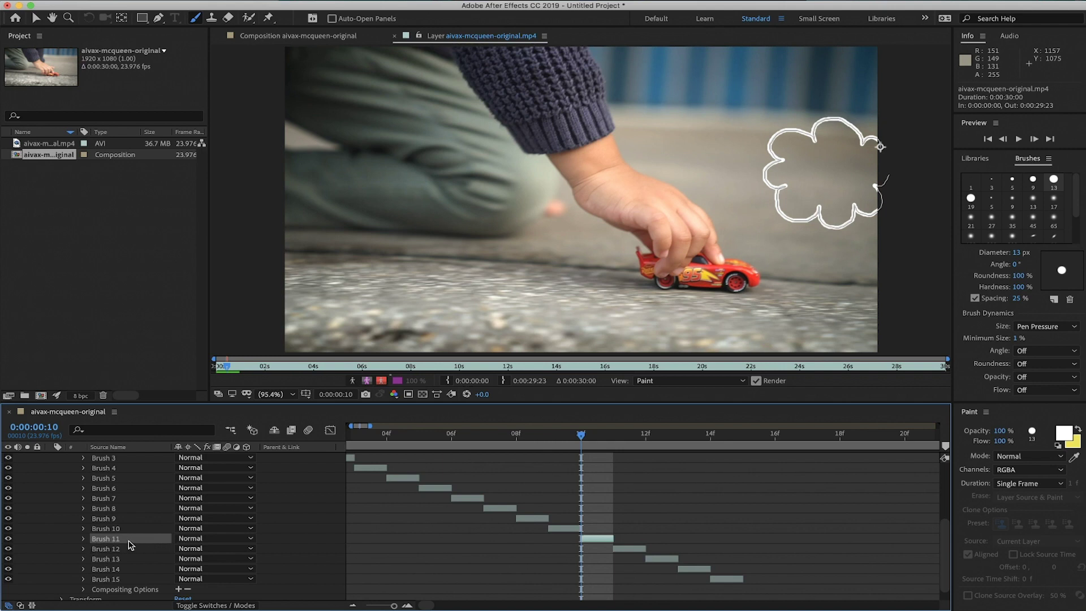
Change the stroke color of Brush 11 to blue 364FB2 in its stroke options
{"action": "left_click", "coordinate": [83, 539]}
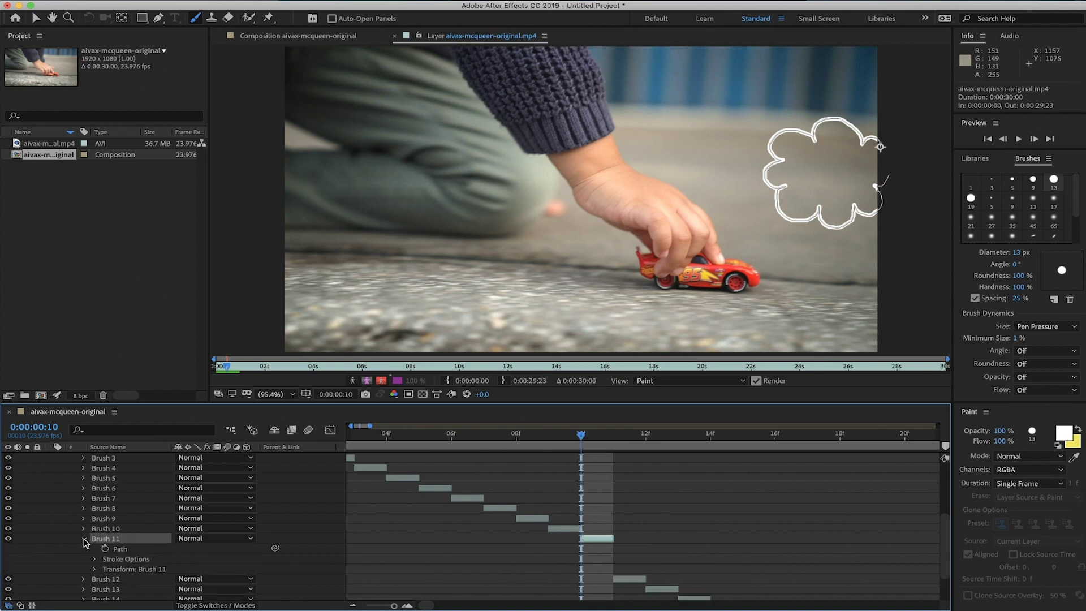
{"action": "scroll", "coordinate": [86, 540], "scroll_direction": "down", "scroll_amount": 4}
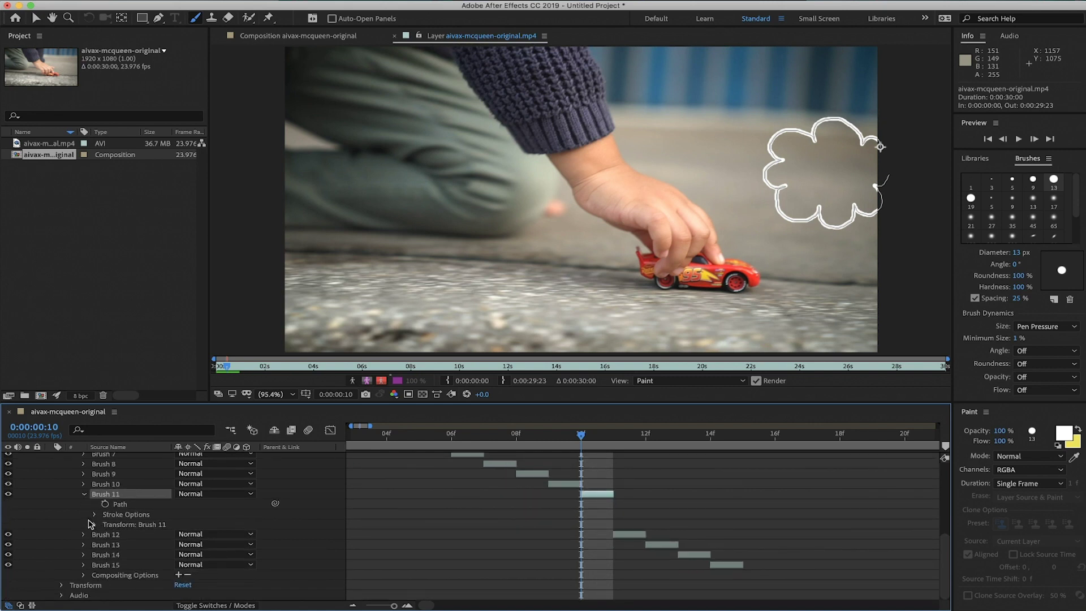
{"action": "left_click", "coordinate": [95, 515]}
{"action": "scroll", "coordinate": [113, 526], "scroll_direction": "down", "scroll_amount": 3}
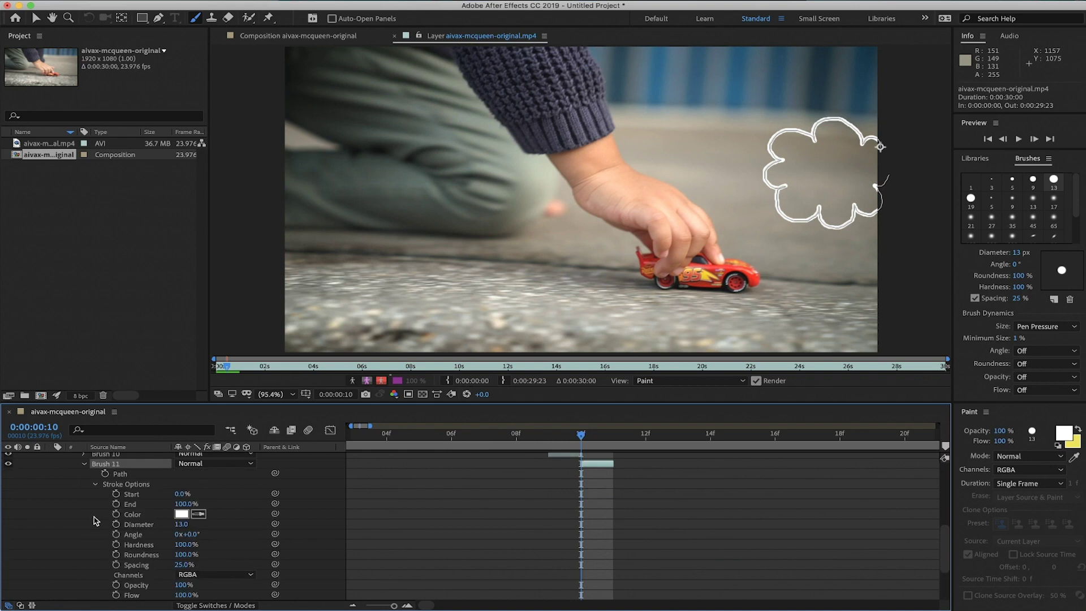
{"action": "scroll", "coordinate": [151, 553], "scroll_direction": "down", "scroll_amount": 1}
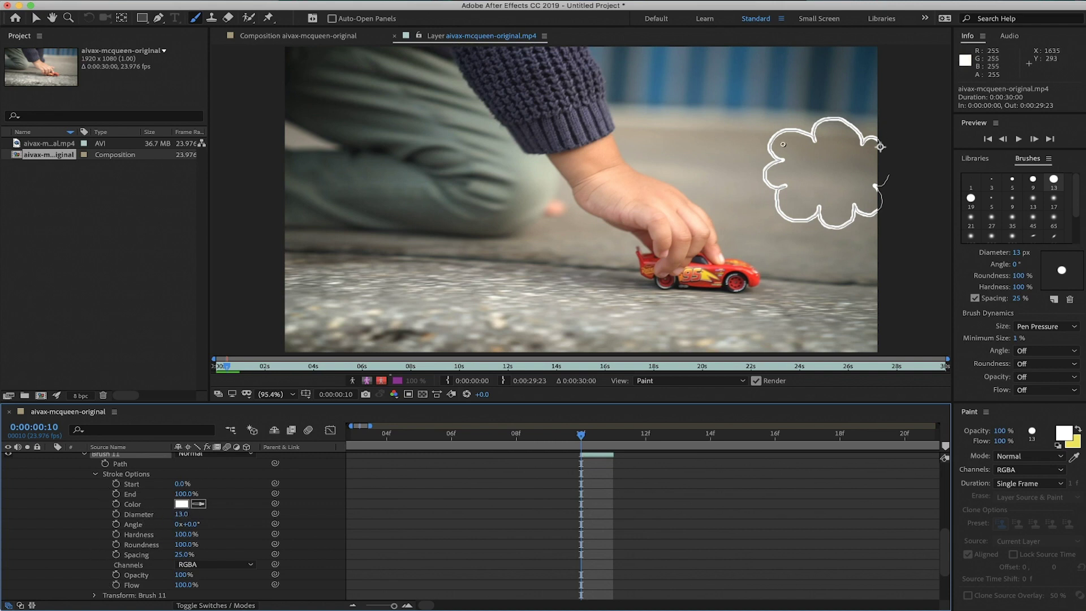
{"action": "left_click", "coordinate": [180, 504]}
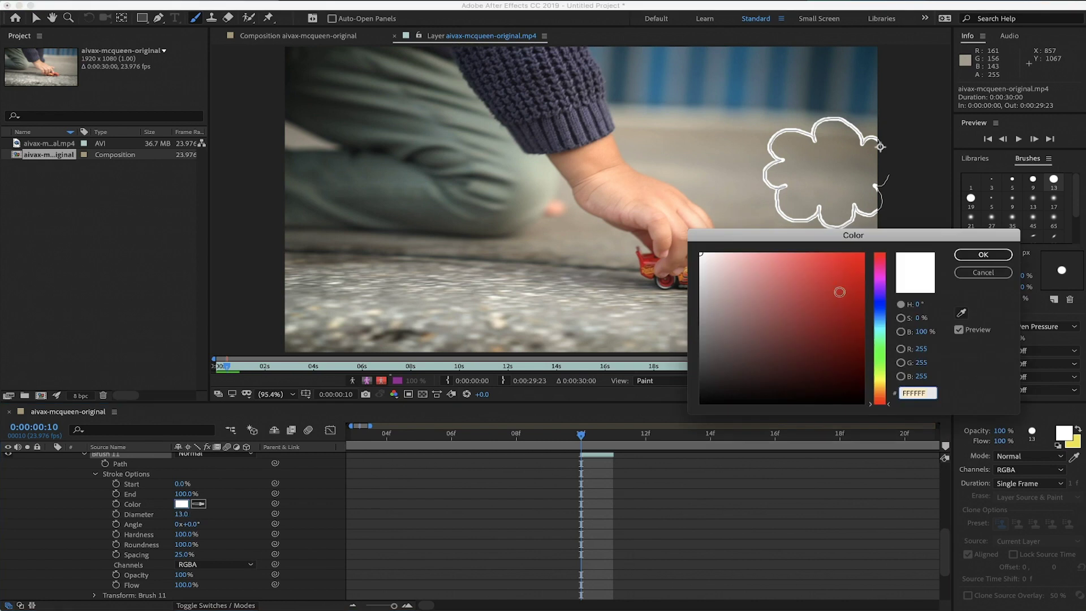
{"action": "left_click", "coordinate": [880, 308]}
{"action": "left_click", "coordinate": [812, 297]}
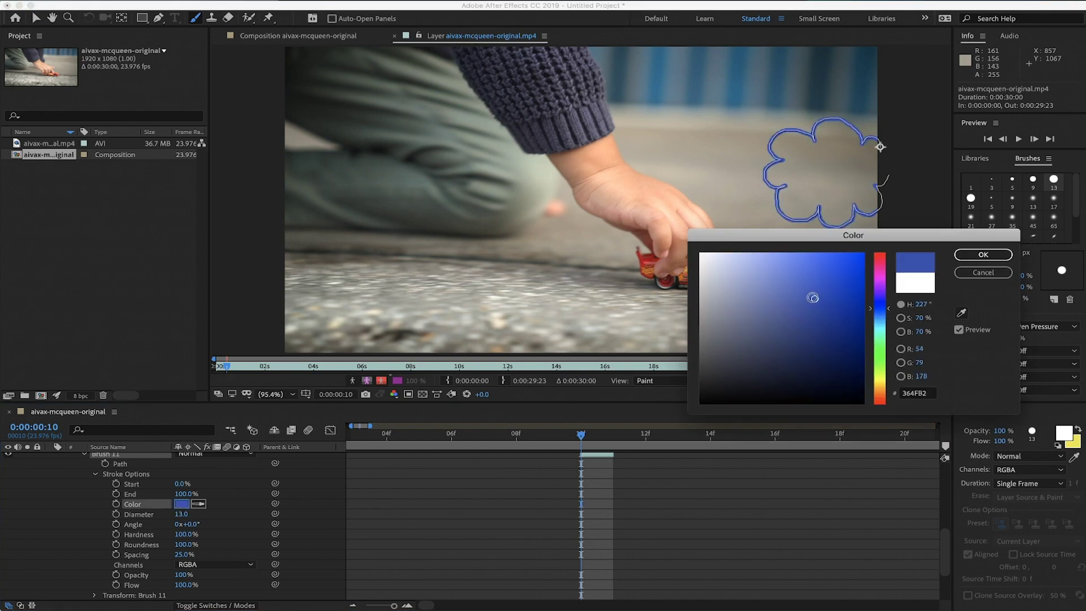
{"action": "left_click", "coordinate": [982, 254]}
Set Brush 11's hardness to 23%, diameter to 30 and opacity to 59%, and undo the last stray brush stroke
{"action": "left_click_drag", "start_coordinate": [180, 534], "coordinate": [126, 537]}
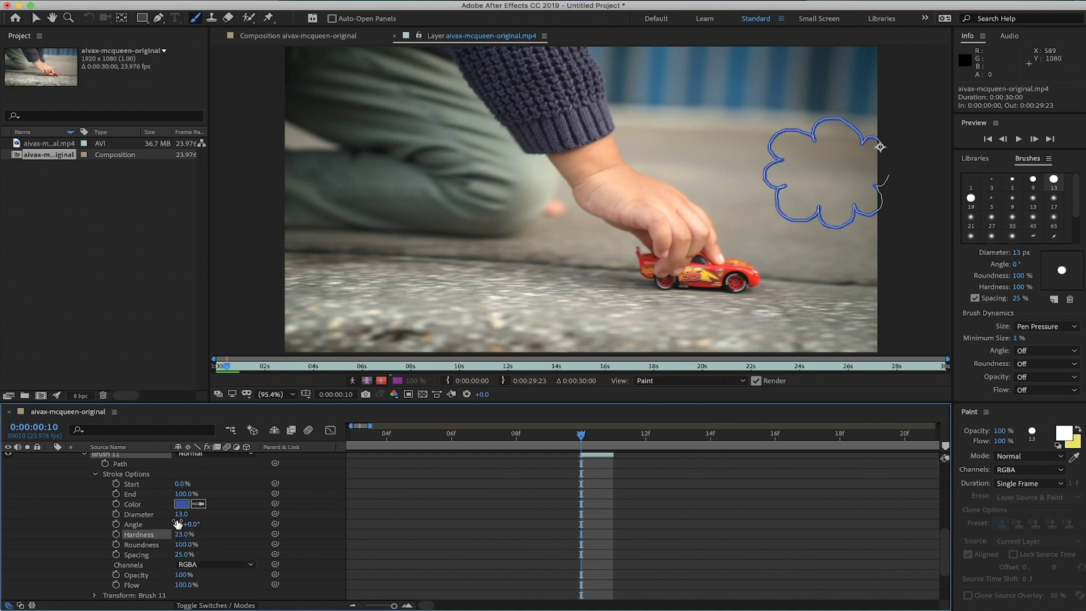
{"action": "left_click_drag", "start_coordinate": [181, 514], "coordinate": [191, 514]}
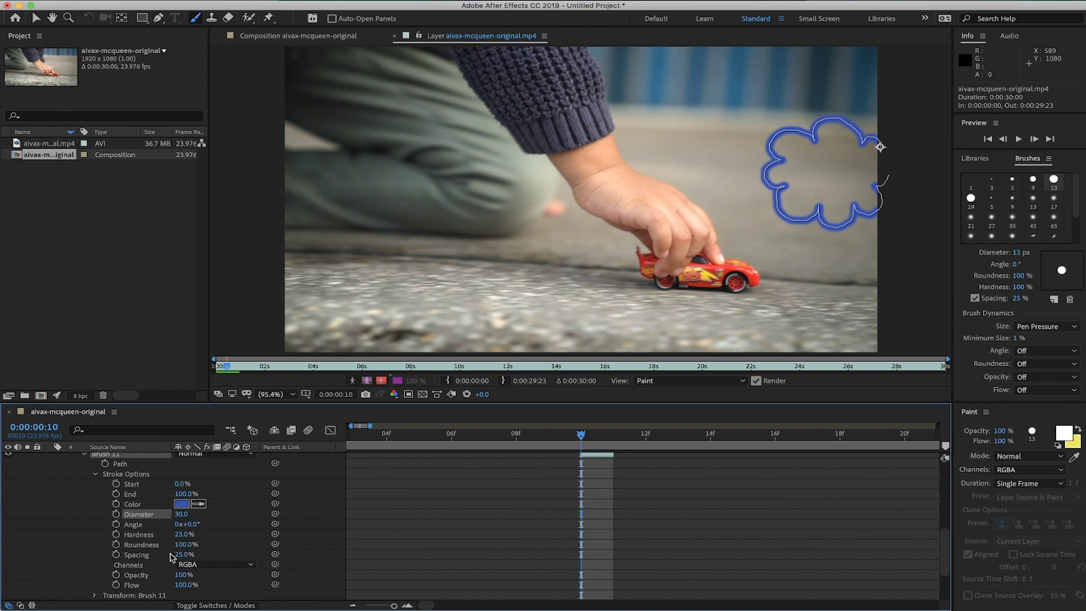
{"action": "left_click_drag", "start_coordinate": [178, 575], "coordinate": [168, 577]}
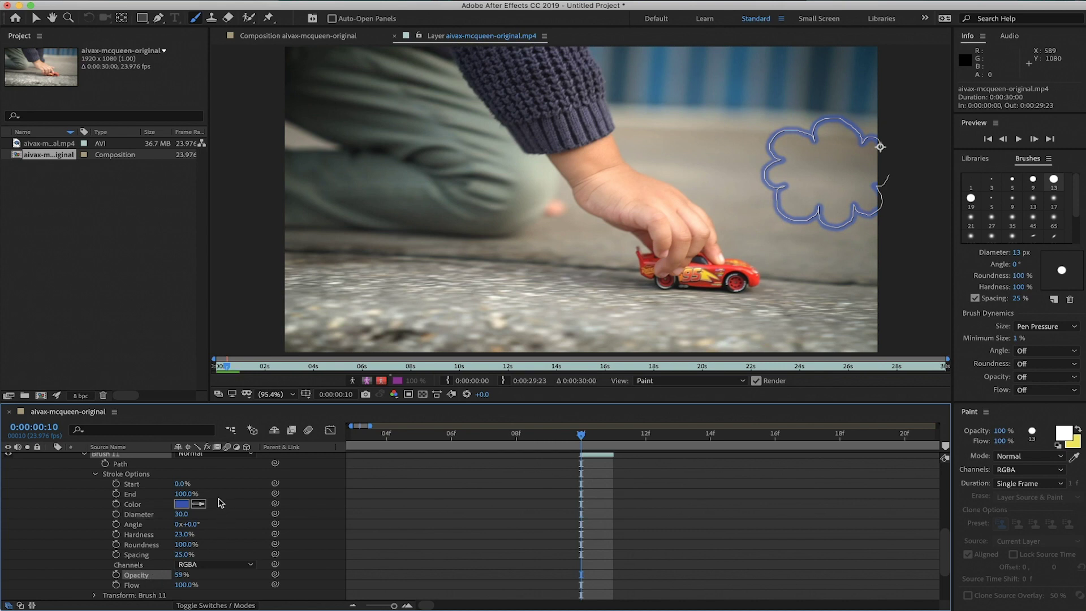
{"action": "left_click", "coordinate": [36, 17]}
{"action": "left_click", "coordinate": [596, 205]}
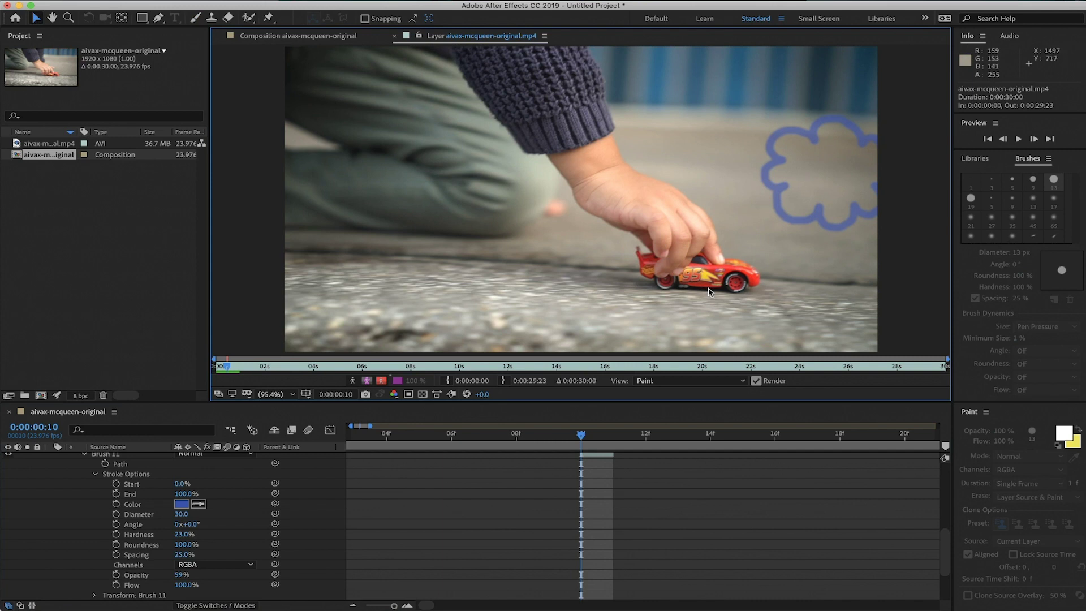
{"action": "key", "text": "ctrl+z"}
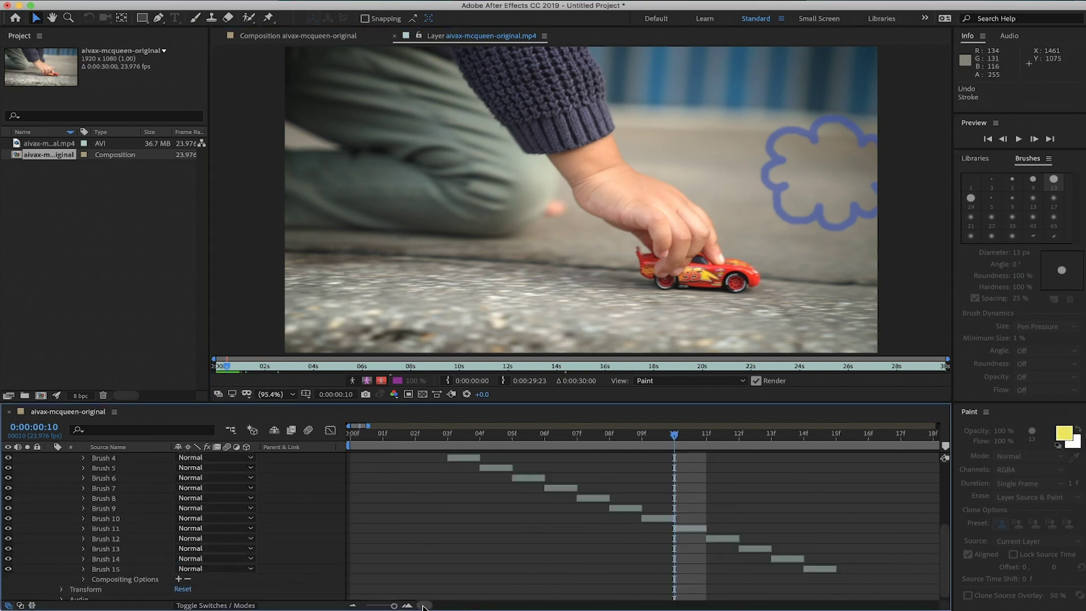
Paint a yellow S-shaped stroke over the child's leg at 0:00:14:14 with the hard 13 px brush
{"action": "scroll", "coordinate": [424, 500], "scroll_direction": "right", "scroll_amount": 10}
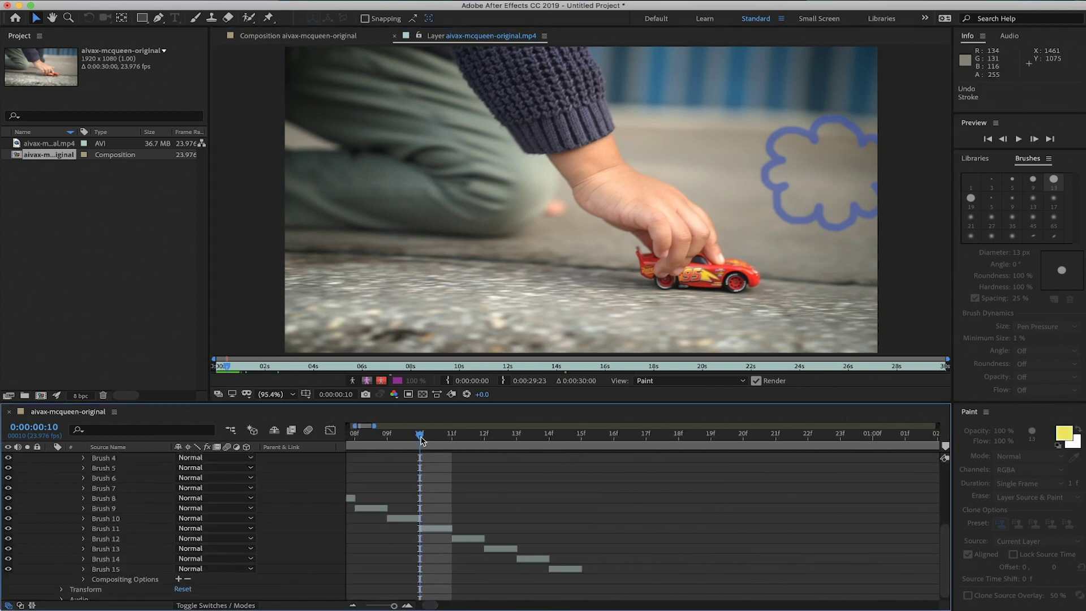
{"action": "left_click_drag", "start_coordinate": [227, 368], "coordinate": [571, 384]}
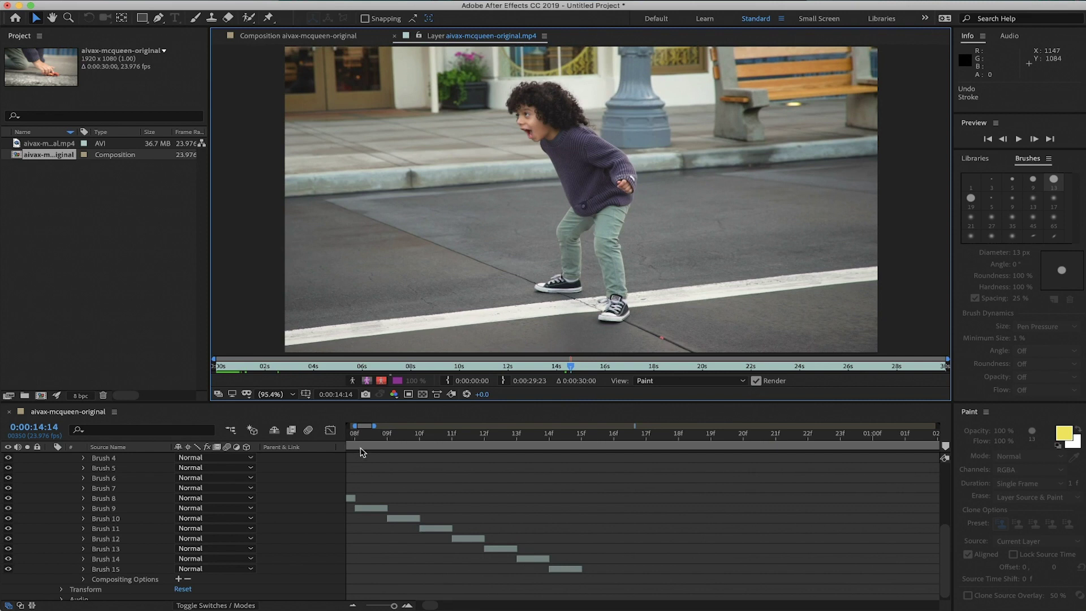
{"action": "key", "text": "ctrl+b"}
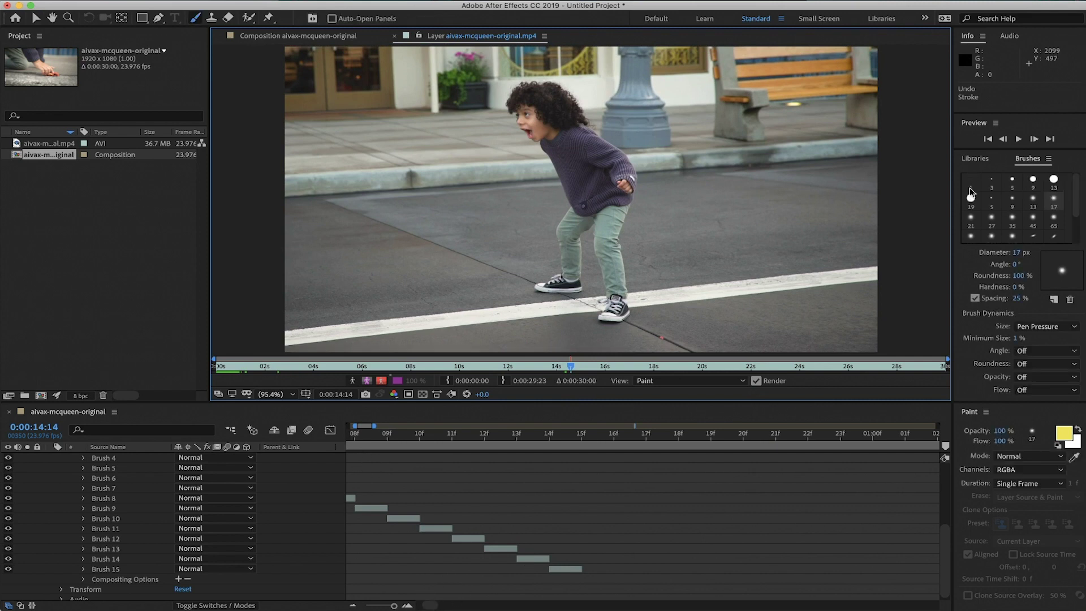
{"action": "left_click", "coordinate": [1054, 181]}
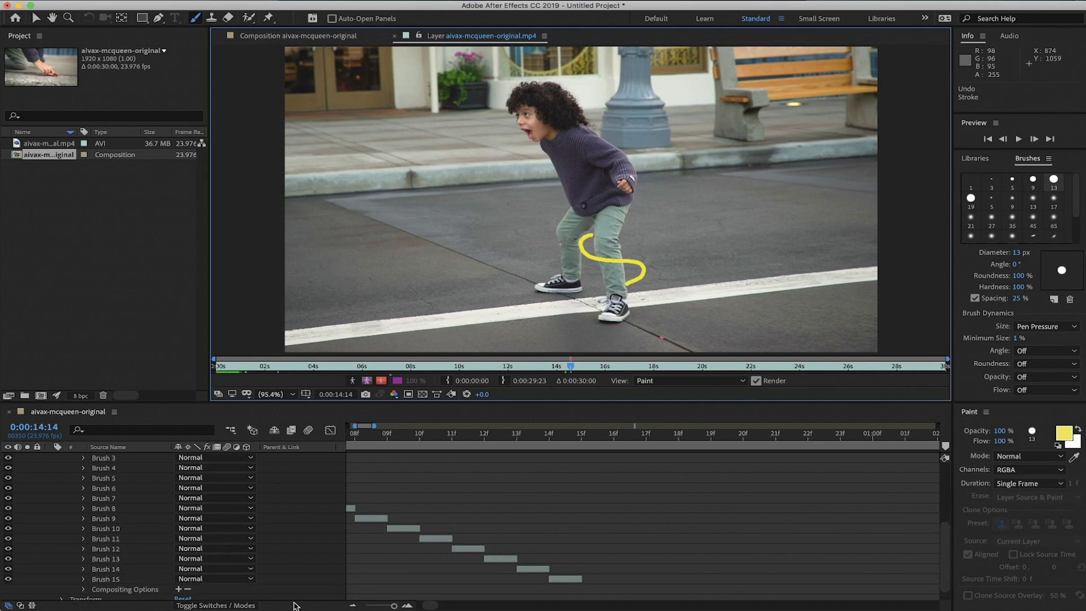
Find the yellow stroke Brush 21 in the timeline at 0:00:14:14 and duplicate it
{"action": "left_click_drag", "start_coordinate": [438, 601], "coordinate": [685, 603]}
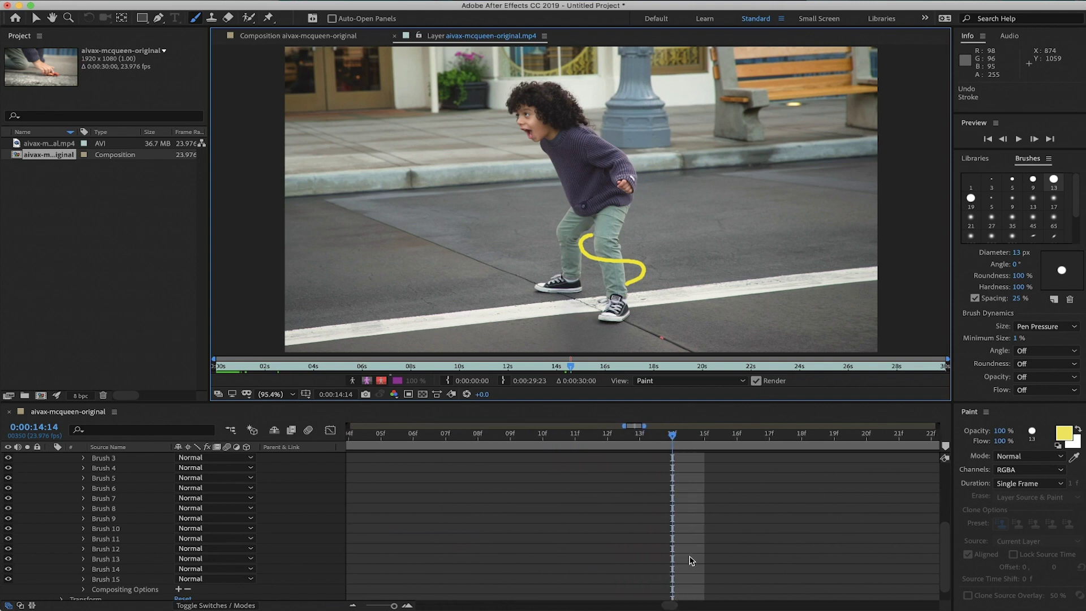
{"action": "scroll", "coordinate": [691, 559], "scroll_direction": "down", "scroll_amount": 1}
{"action": "scroll", "coordinate": [695, 555], "scroll_direction": "up", "scroll_amount": 5}
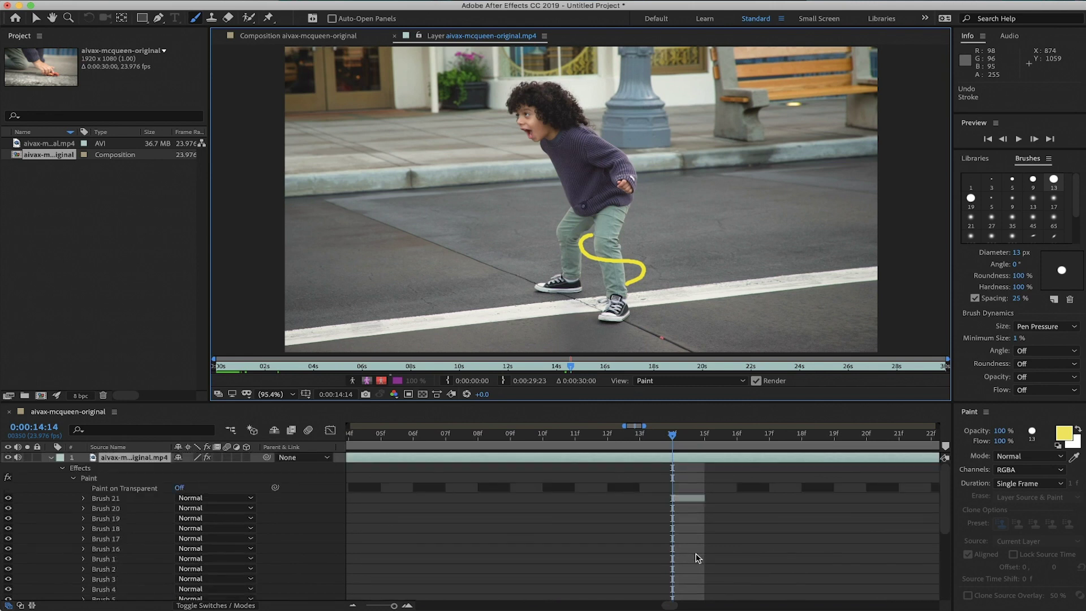
{"action": "left_click", "coordinate": [689, 500]}
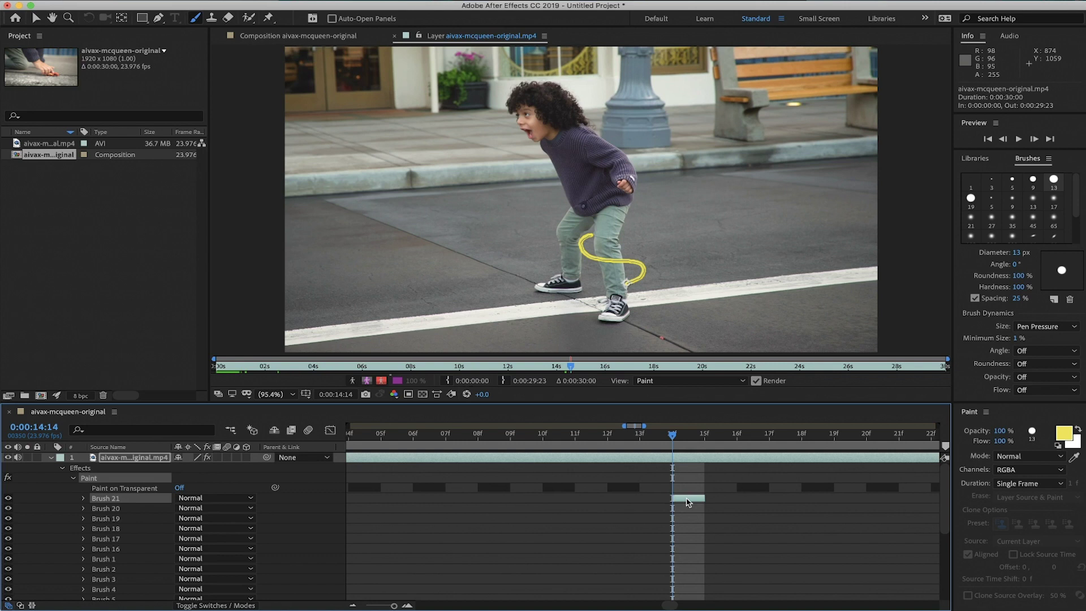
{"action": "key", "text": "ctrl+d"}
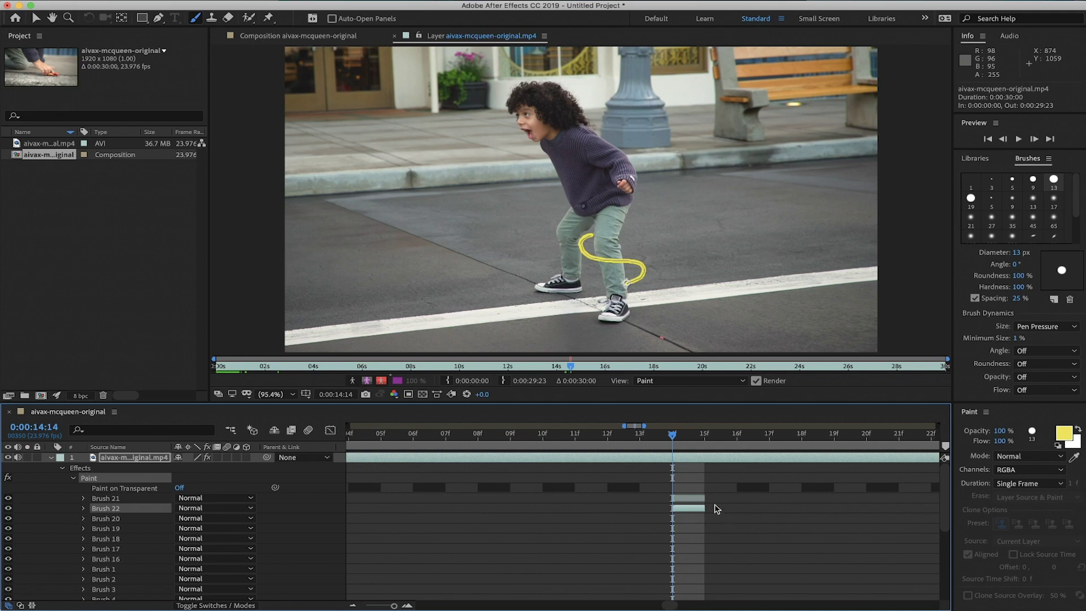
Set Brush 21's diameter to 30, hardness to 0% and opacity to 70%, and transform Brush 22 to 96% scale and 5° rotation
{"action": "left_click", "coordinate": [696, 499]}
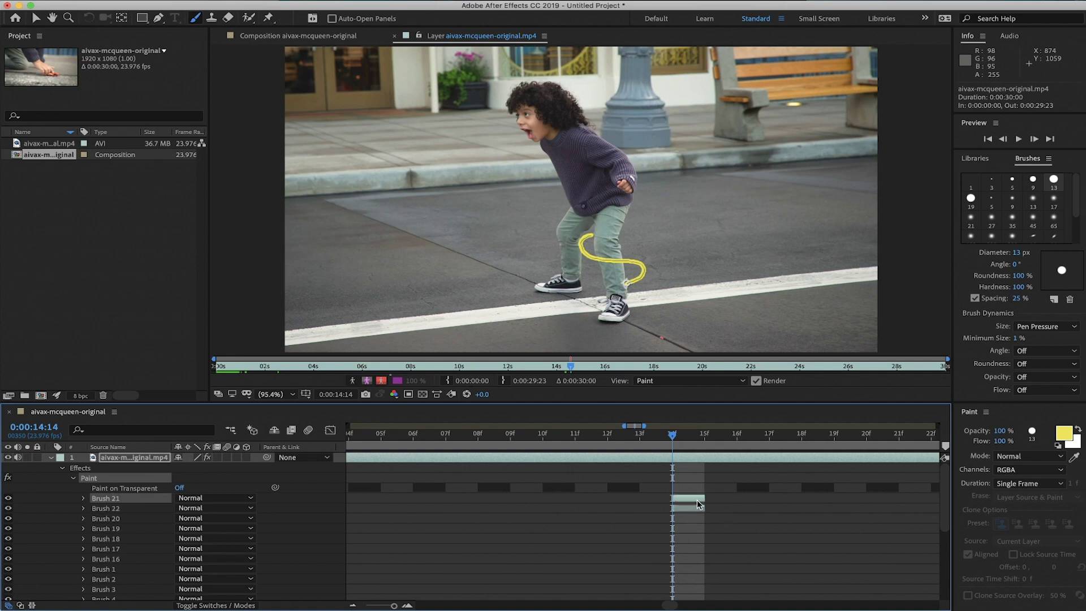
{"action": "left_click", "coordinate": [83, 499]}
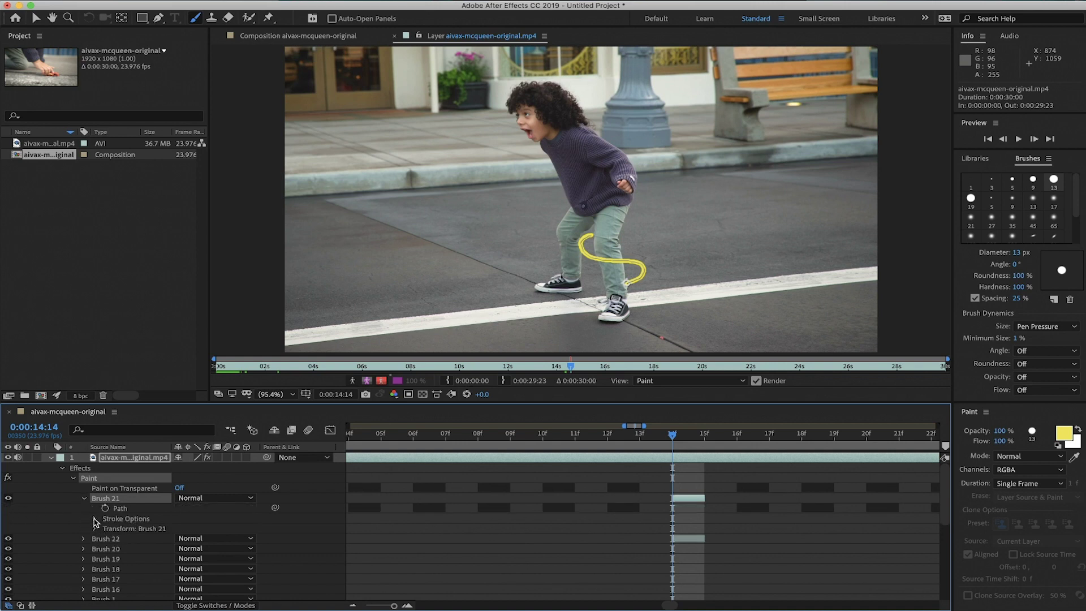
{"action": "left_click", "coordinate": [95, 519]}
{"action": "left_click_drag", "start_coordinate": [175, 527], "coordinate": [191, 524]}
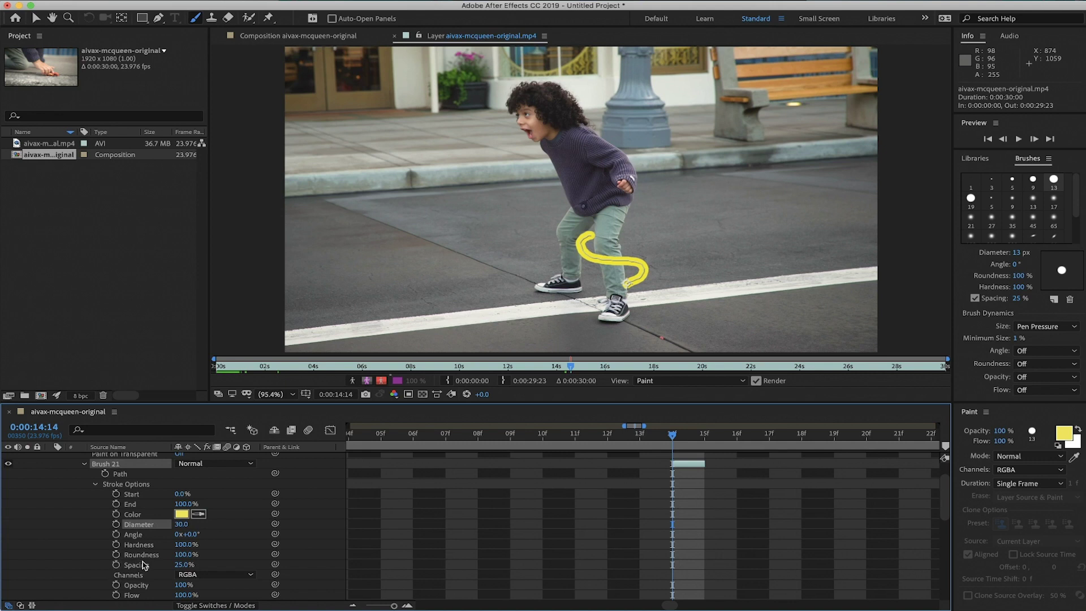
{"action": "left_click_drag", "start_coordinate": [177, 546], "coordinate": [174, 544]}
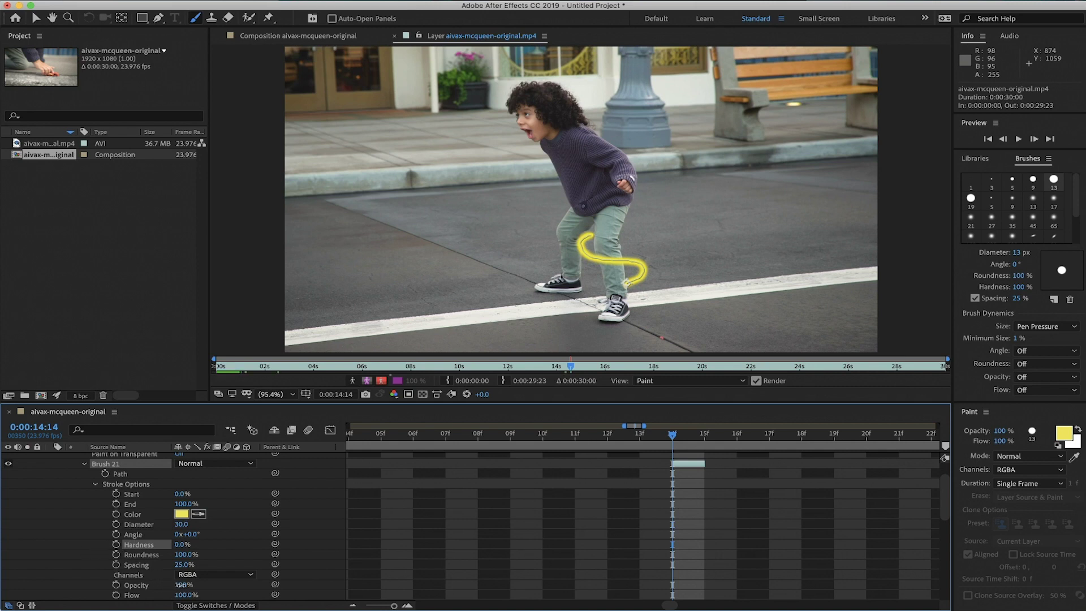
{"action": "left_click_drag", "start_coordinate": [178, 585], "coordinate": [173, 586]}
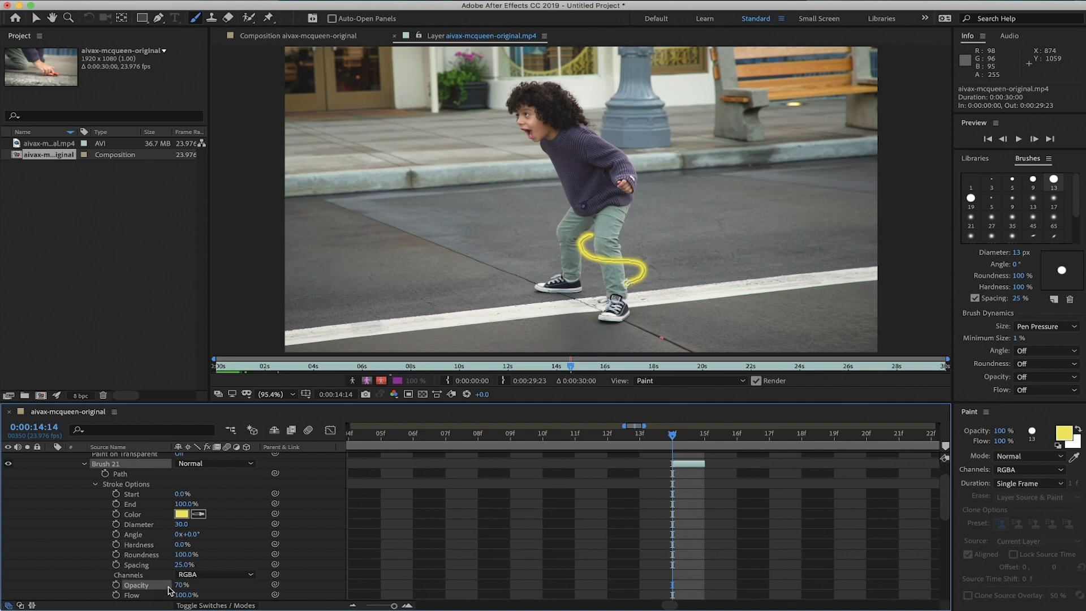
{"action": "key", "text": "v"}
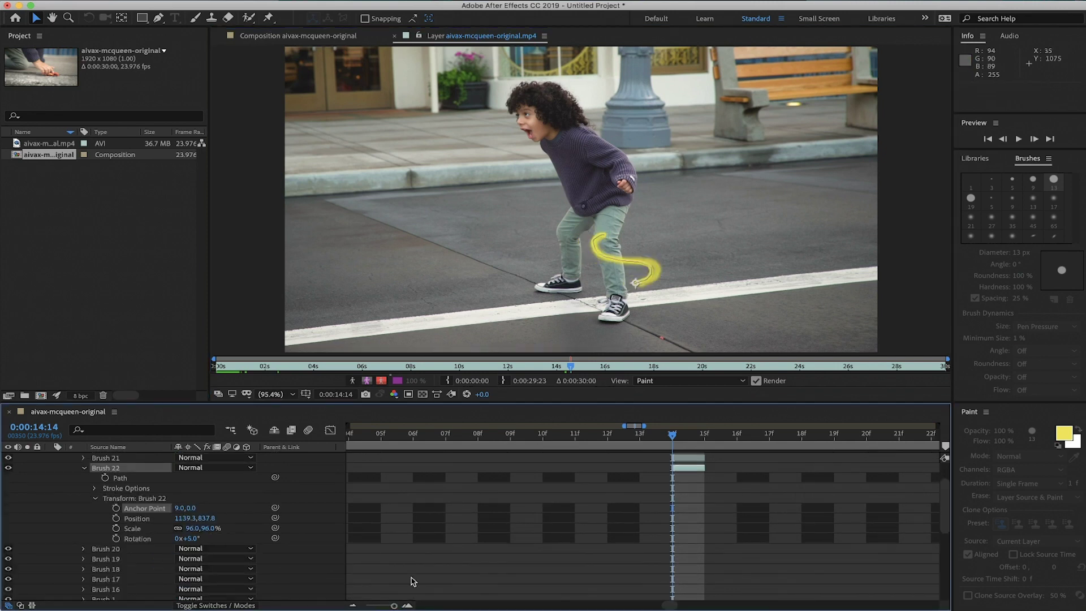
Return to the start of the footage and review the cloud animation and its staggered single-frame brush strokes
{"action": "key", "text": ";"}
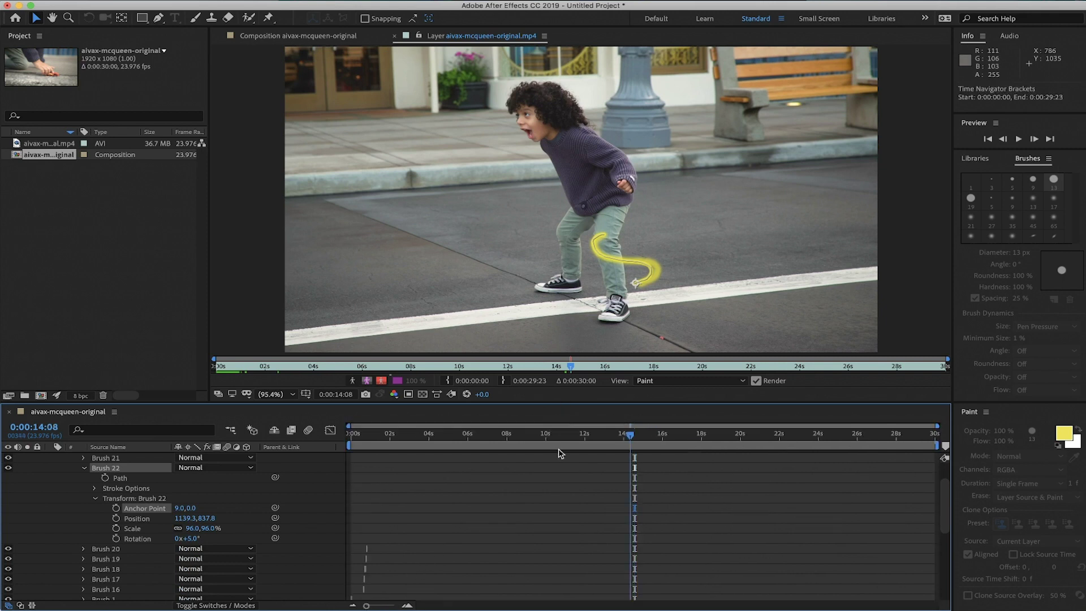
{"action": "key", "text": "Home"}
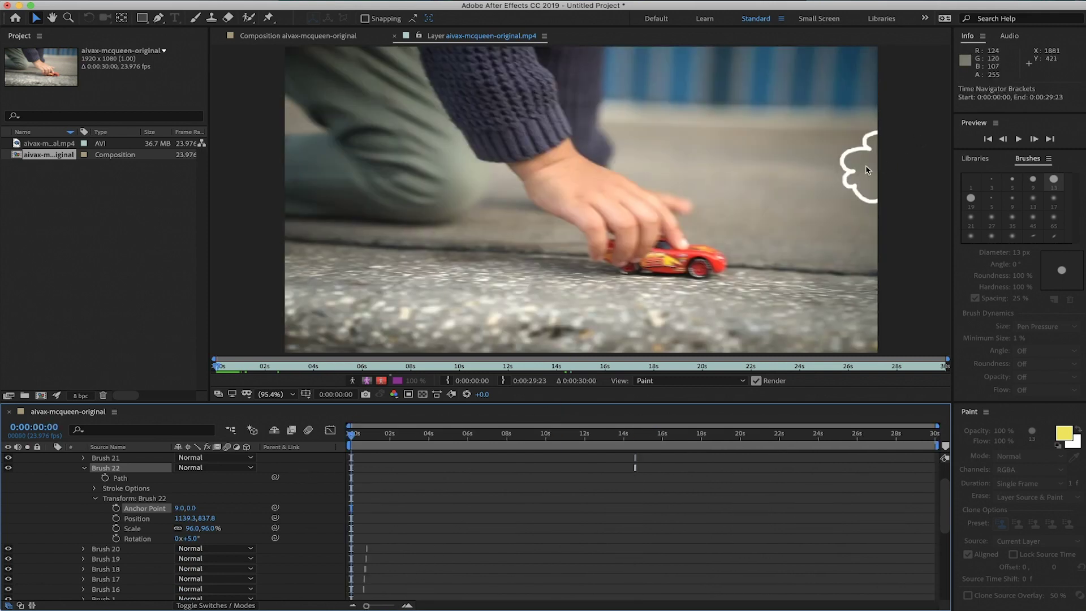
{"action": "mouse_move", "coordinate": [351, 437]}
{"action": "left_mouse_down"}
{"action": "mouse_move", "coordinate": [370, 444]}
{"action": "mouse_move", "coordinate": [361, 443]}
{"action": "left_mouse_up"}
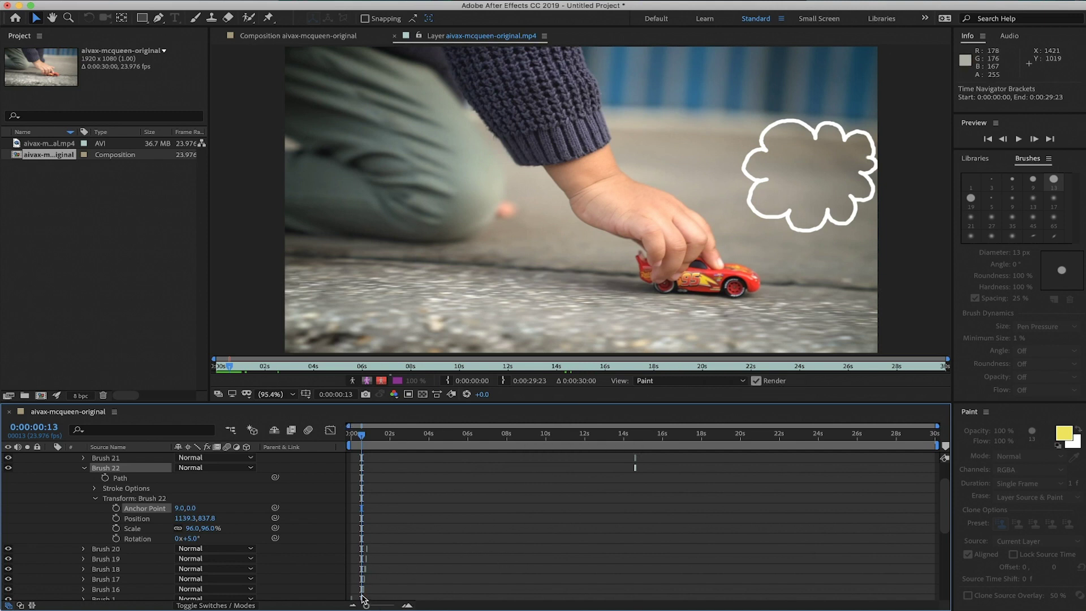
{"action": "left_click_drag", "start_coordinate": [366, 606], "coordinate": [394, 606]}
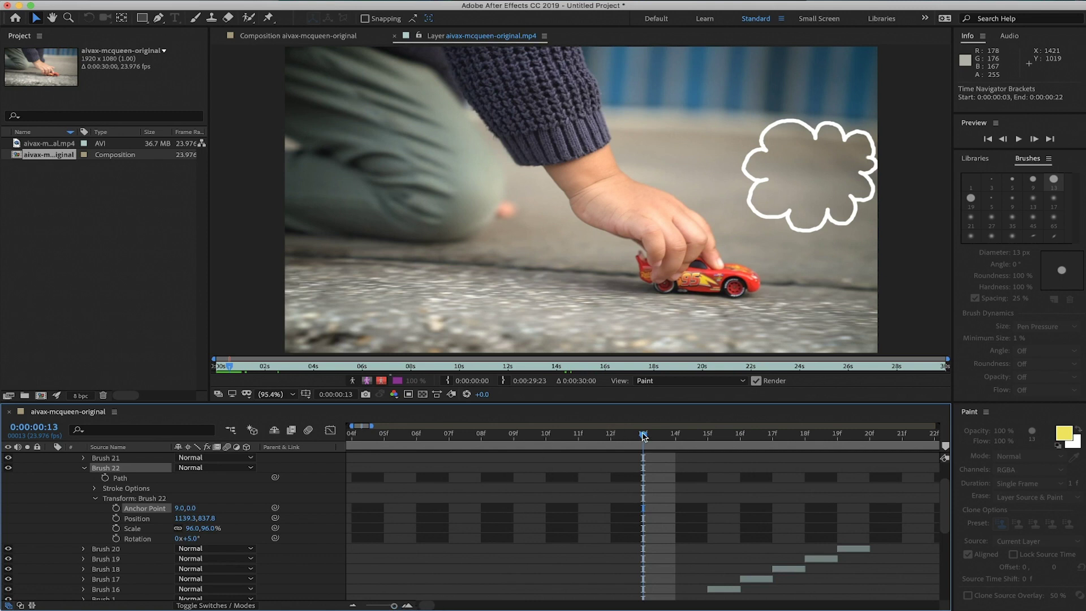
{"action": "key", "text": "Home"}
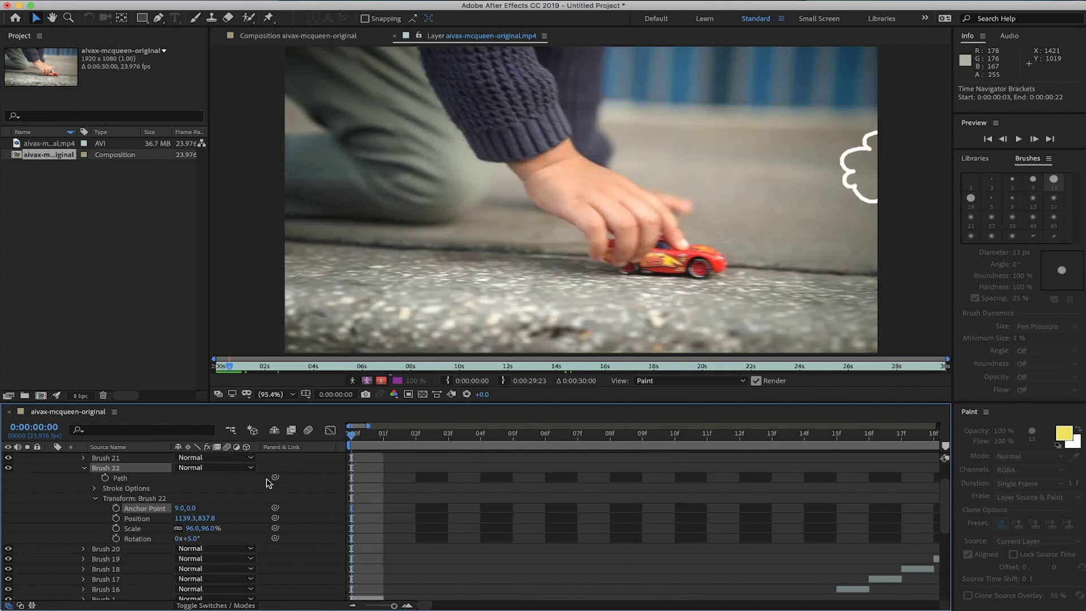
{"action": "scroll", "coordinate": [492, 530], "scroll_direction": "down", "scroll_amount": 5}
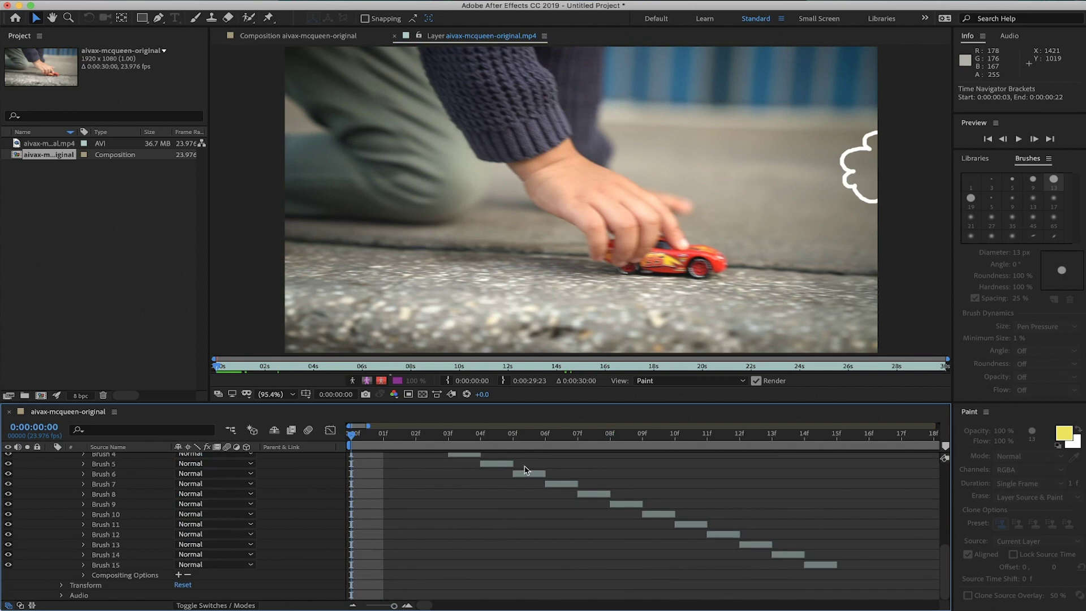
{"action": "scroll", "coordinate": [473, 506], "scroll_direction": "up", "scroll_amount": 3}
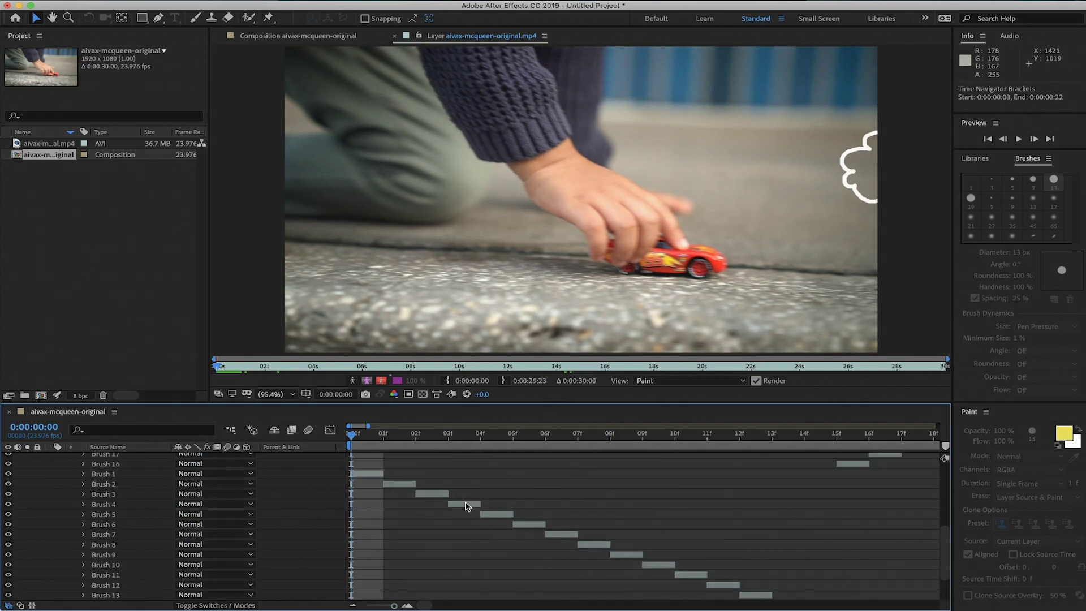